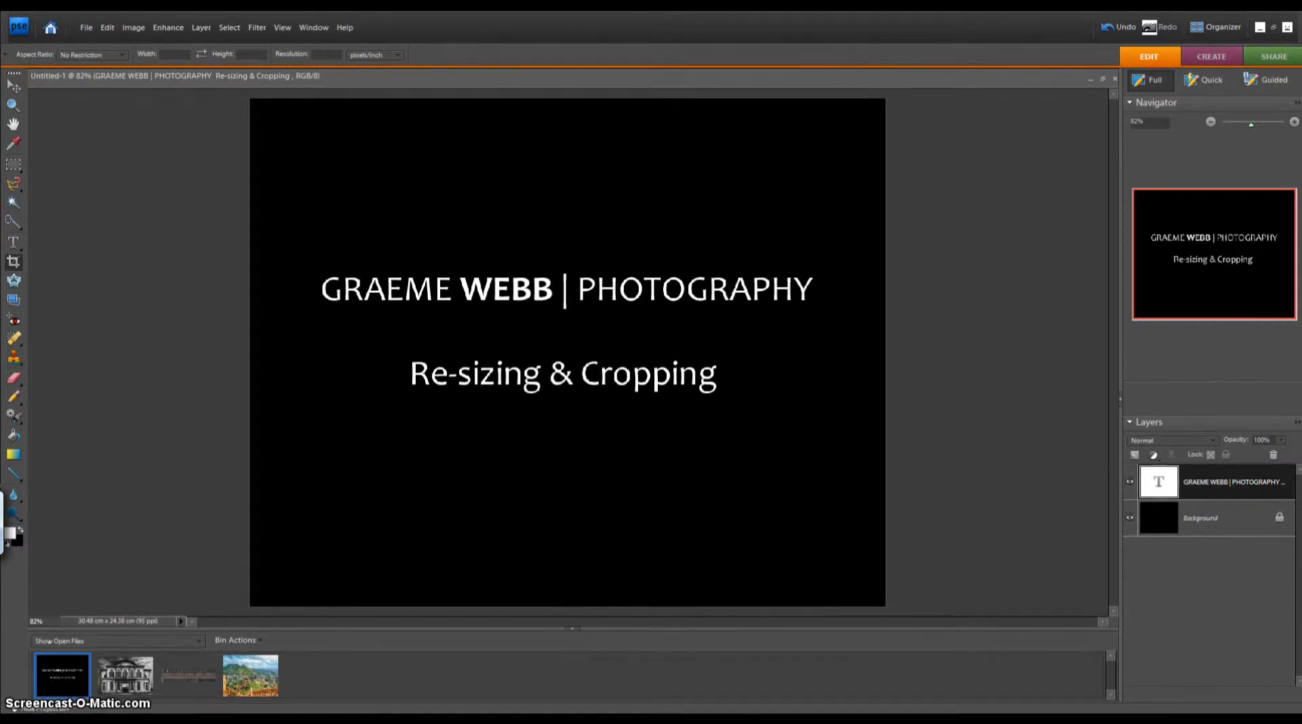
- Bring up the building photo IMG_1873d3b.jpg with the Crop tool active, checking the crop options shown in Capture.JPG on the way
click(123, 682)
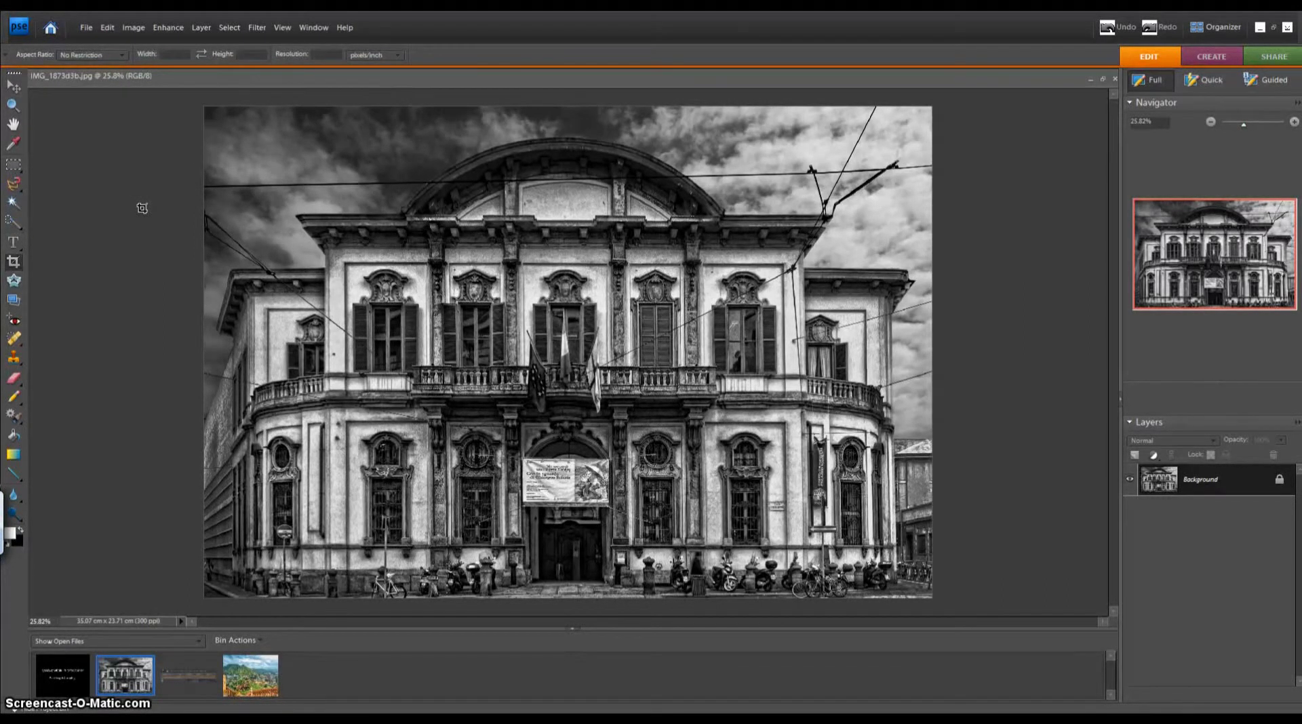
click(80, 225)
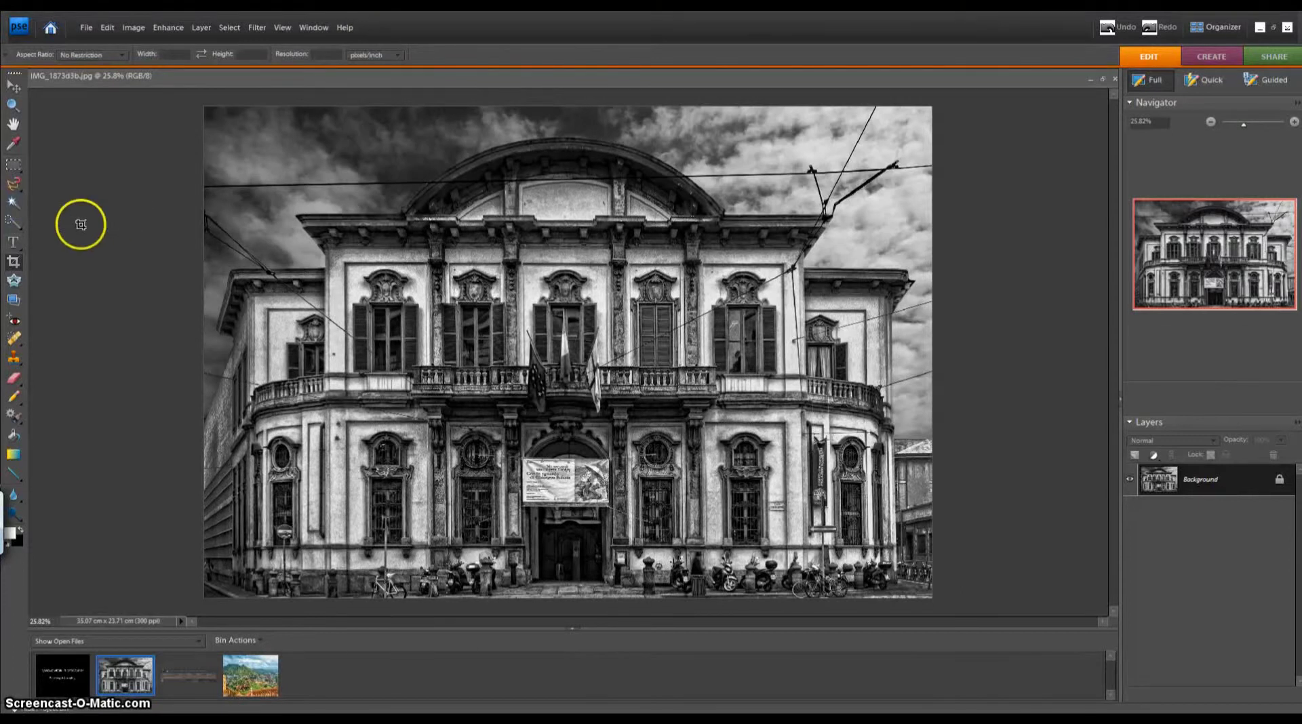
click(14, 267)
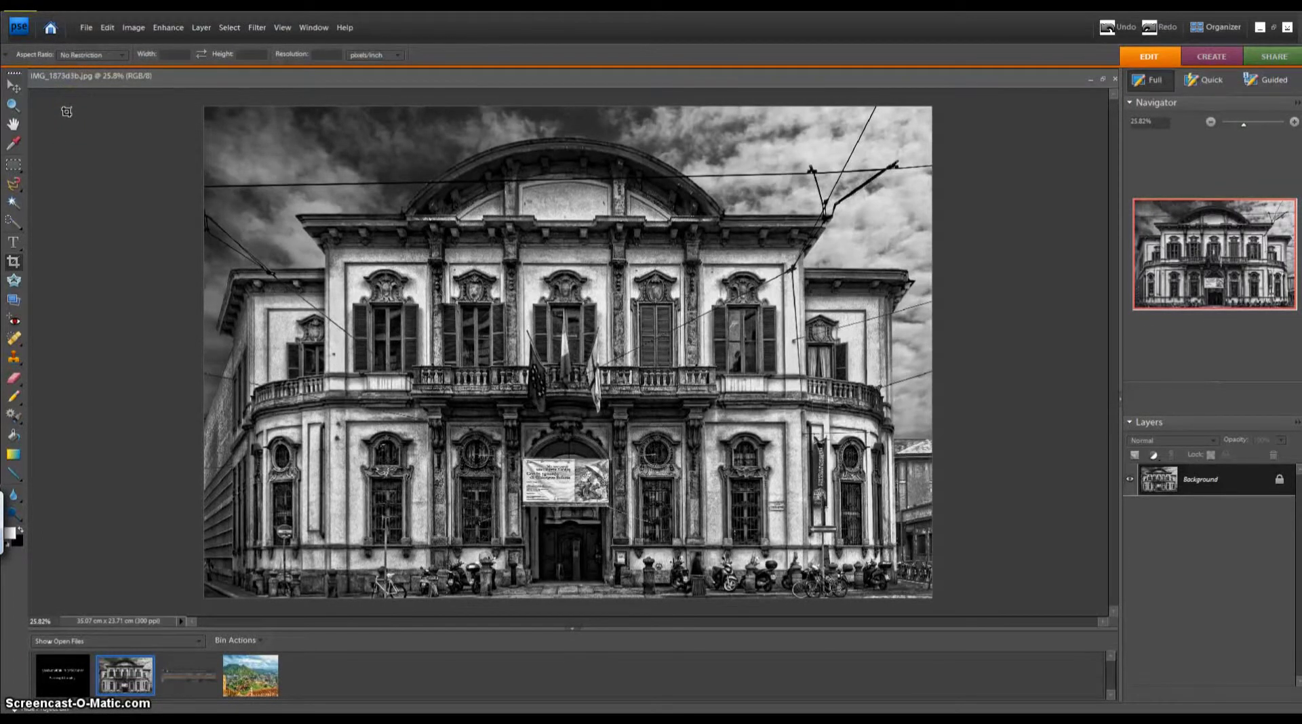
click(188, 682)
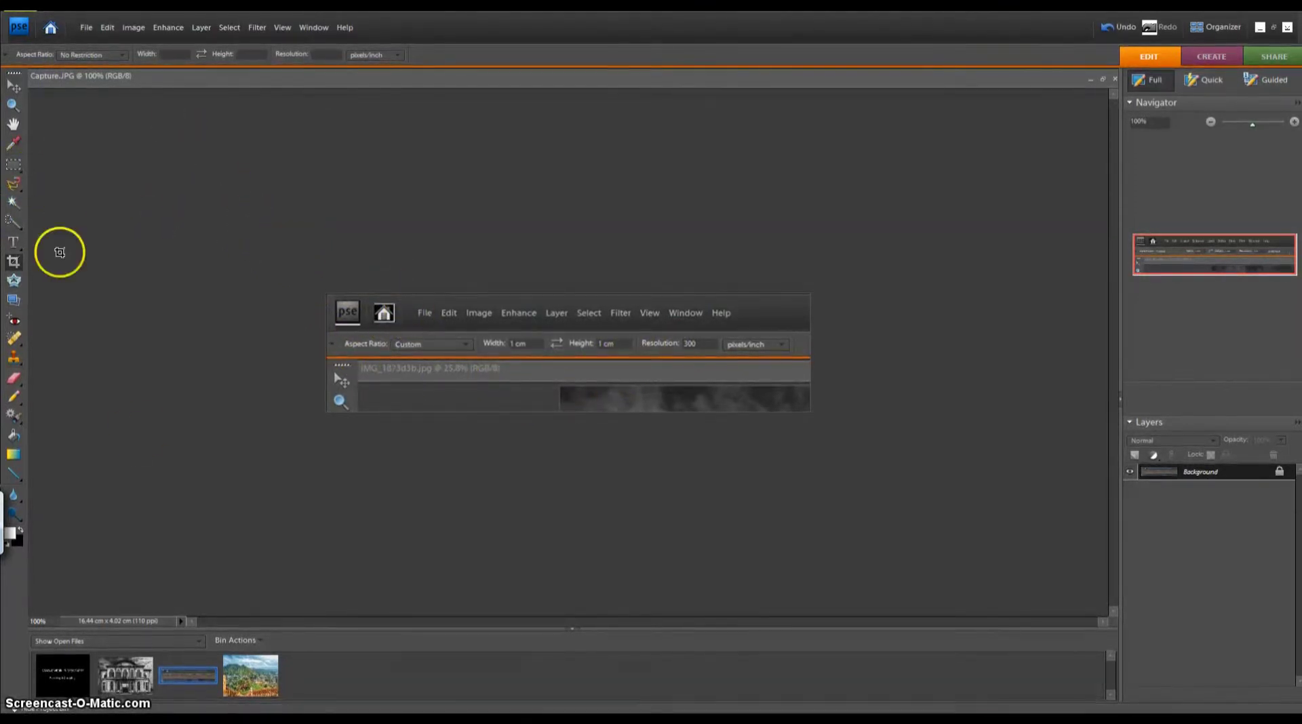
click(127, 676)
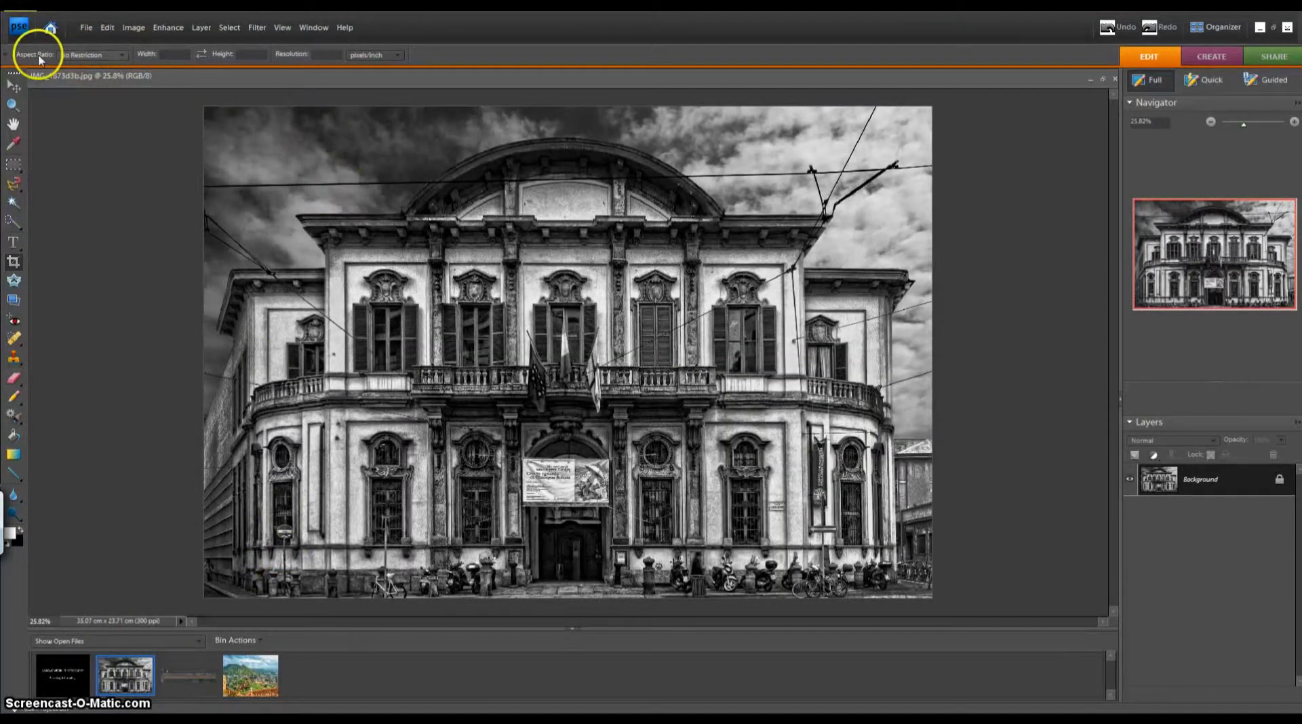
- Crop the building photo without ratio restriction to its left portion, about 24.7 cm wide at full height, and undo the crop
click(197, 98)
drag(390, 215, 667, 380)
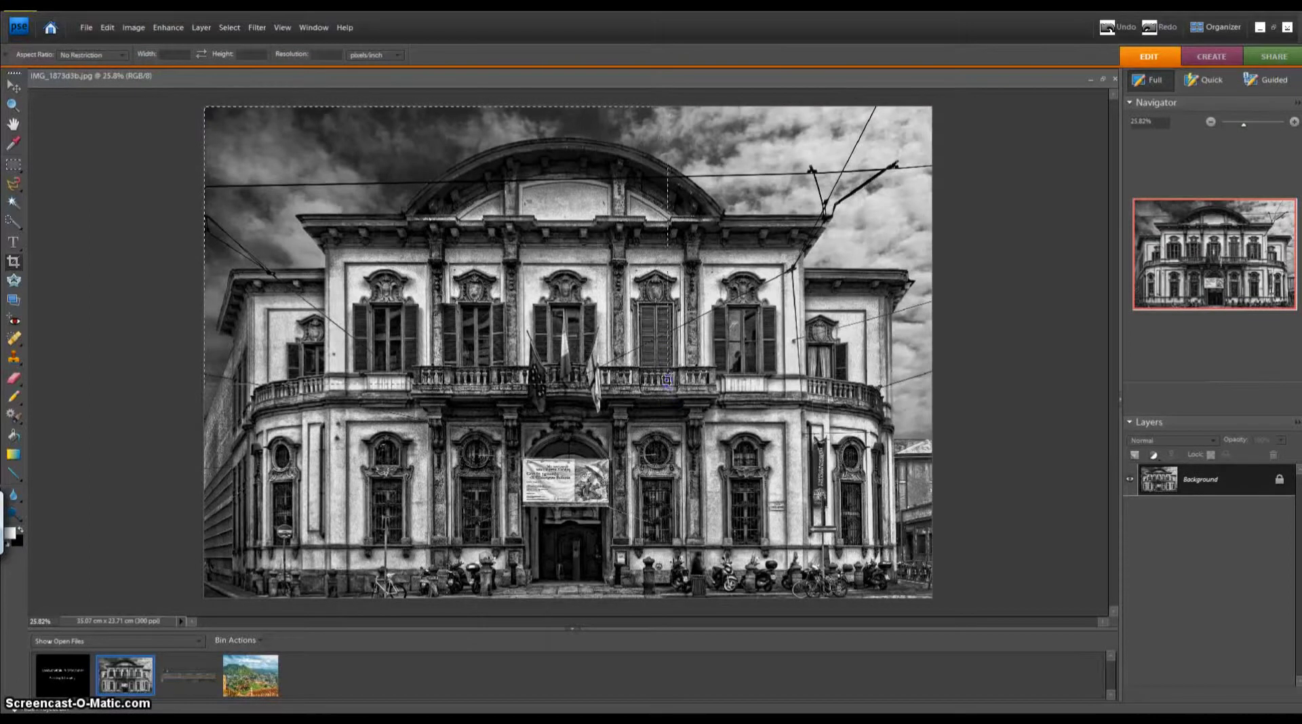
drag(678, 279, 688, 208)
drag(699, 151, 694, 317)
drag(557, 578, 384, 652)
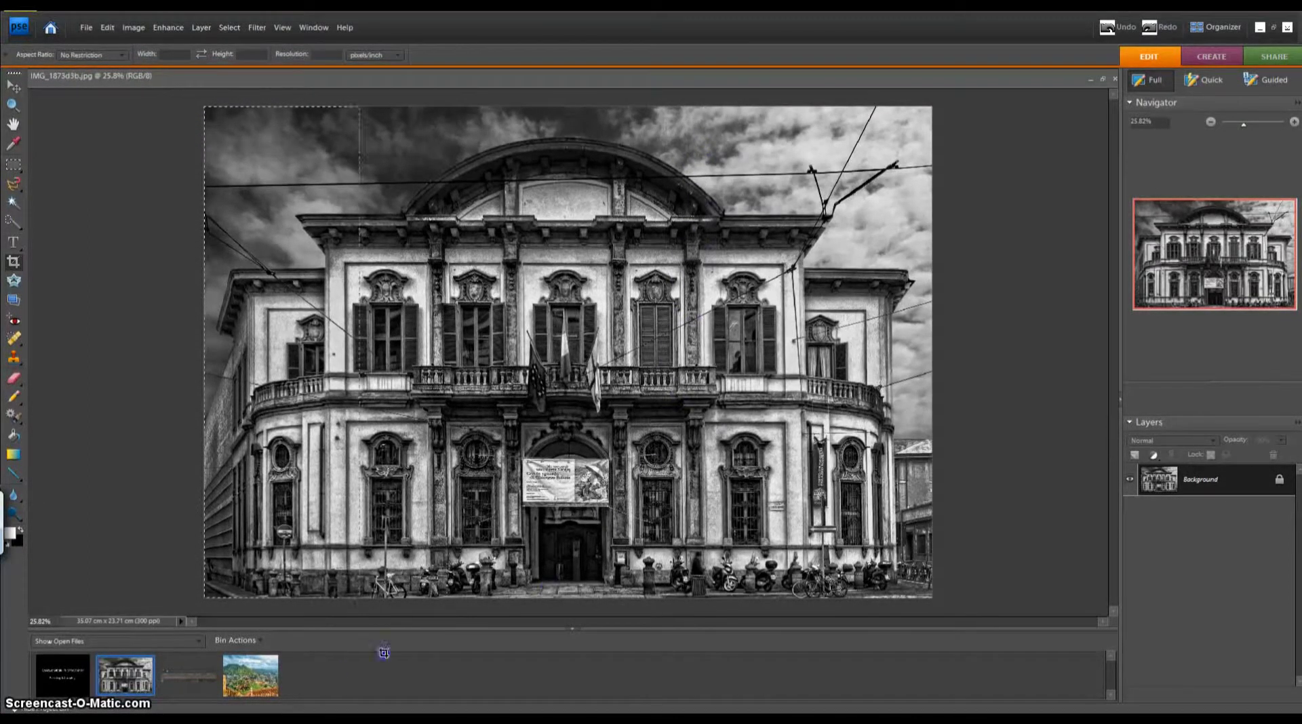
drag(270, 695, 798, 703)
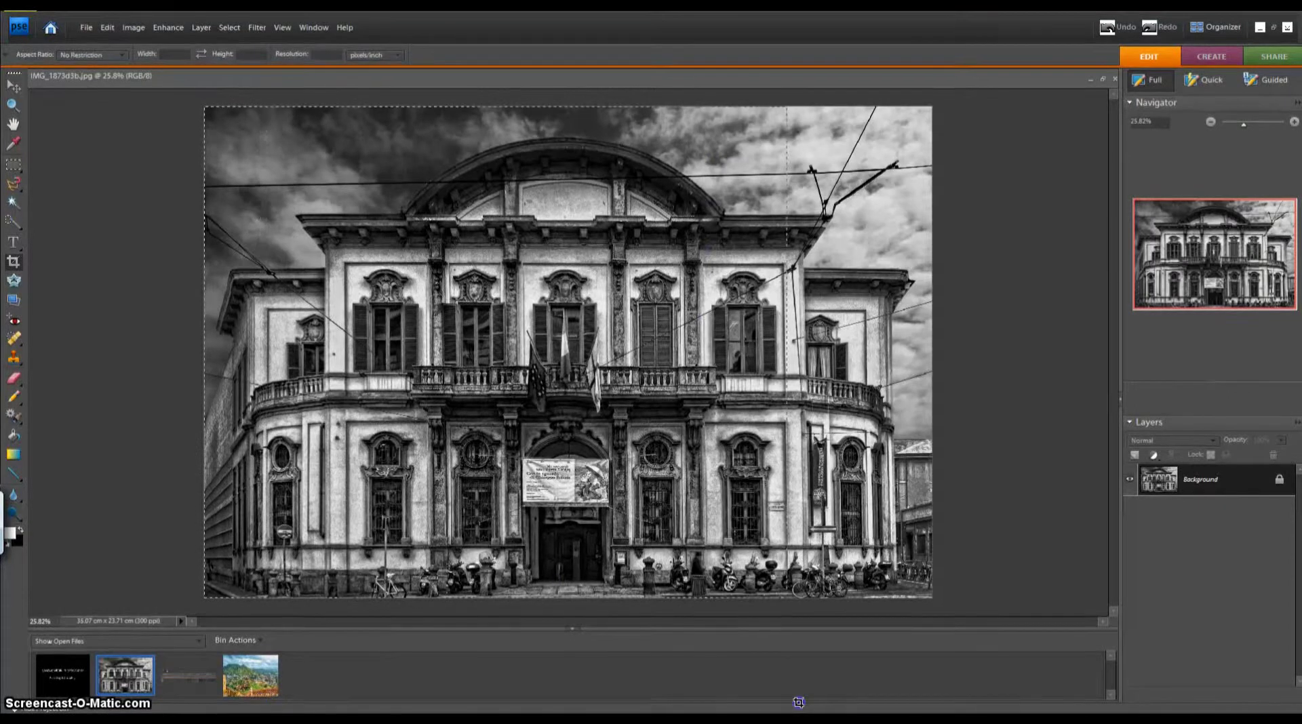
drag(902, 702, 900, 702)
drag(671, 703, 587, 702)
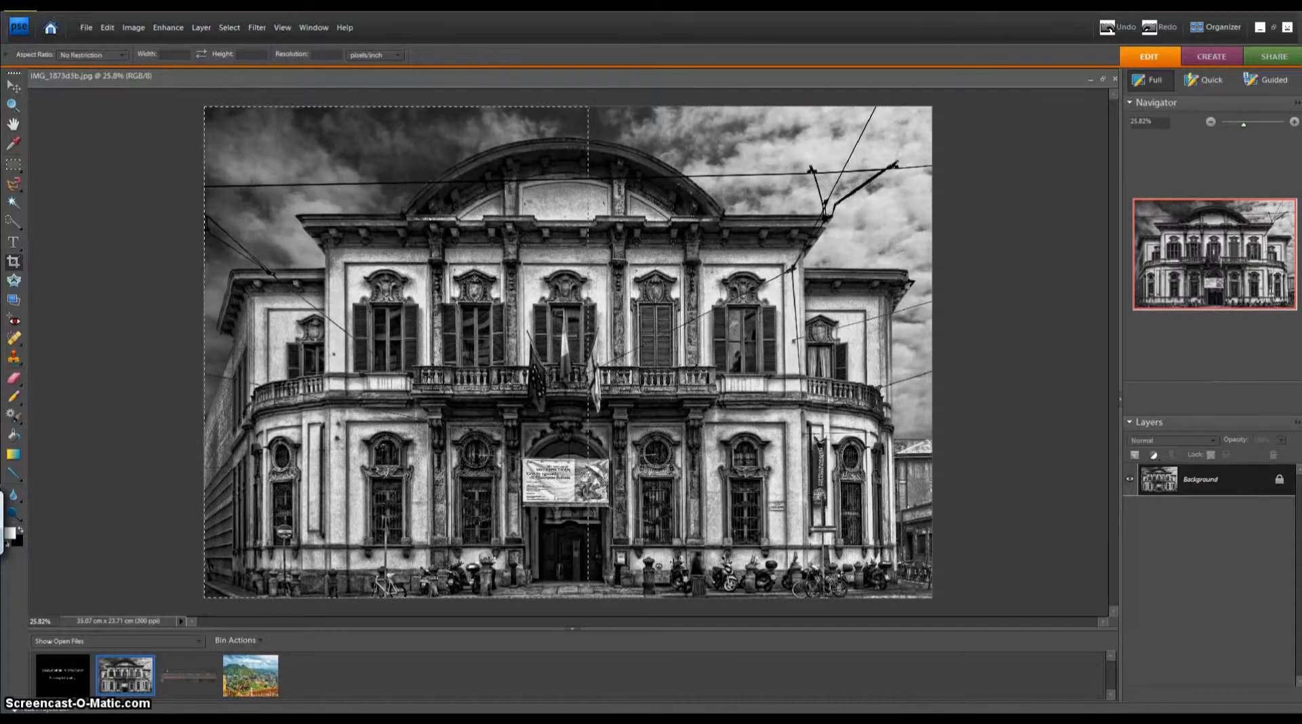
drag(716, 651, 717, 652)
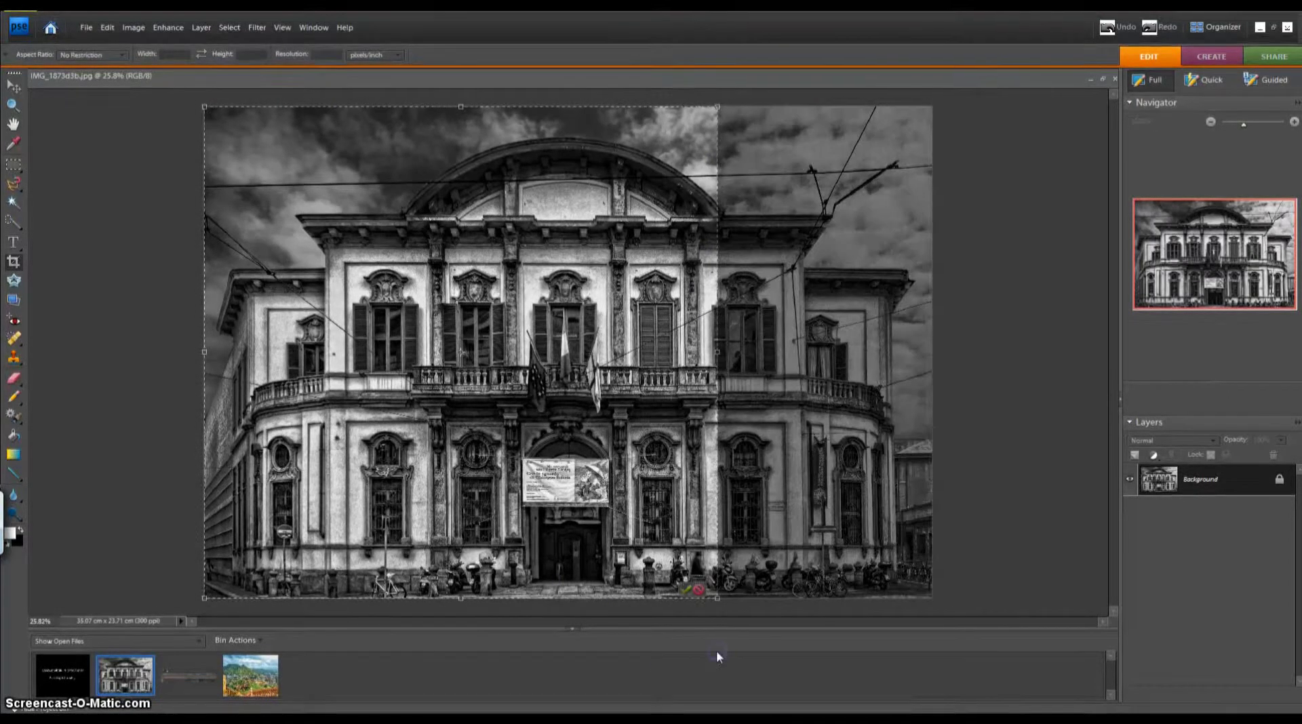
click(685, 590)
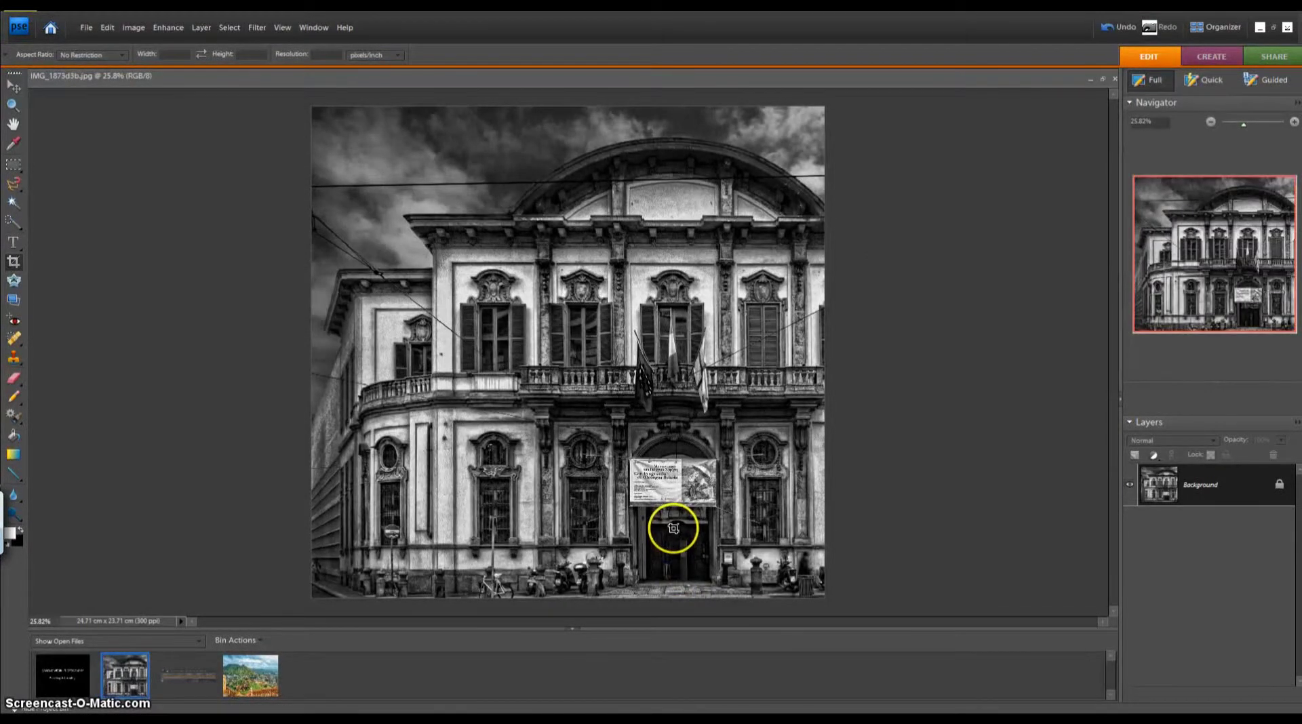
click(106, 27)
click(203, 43)
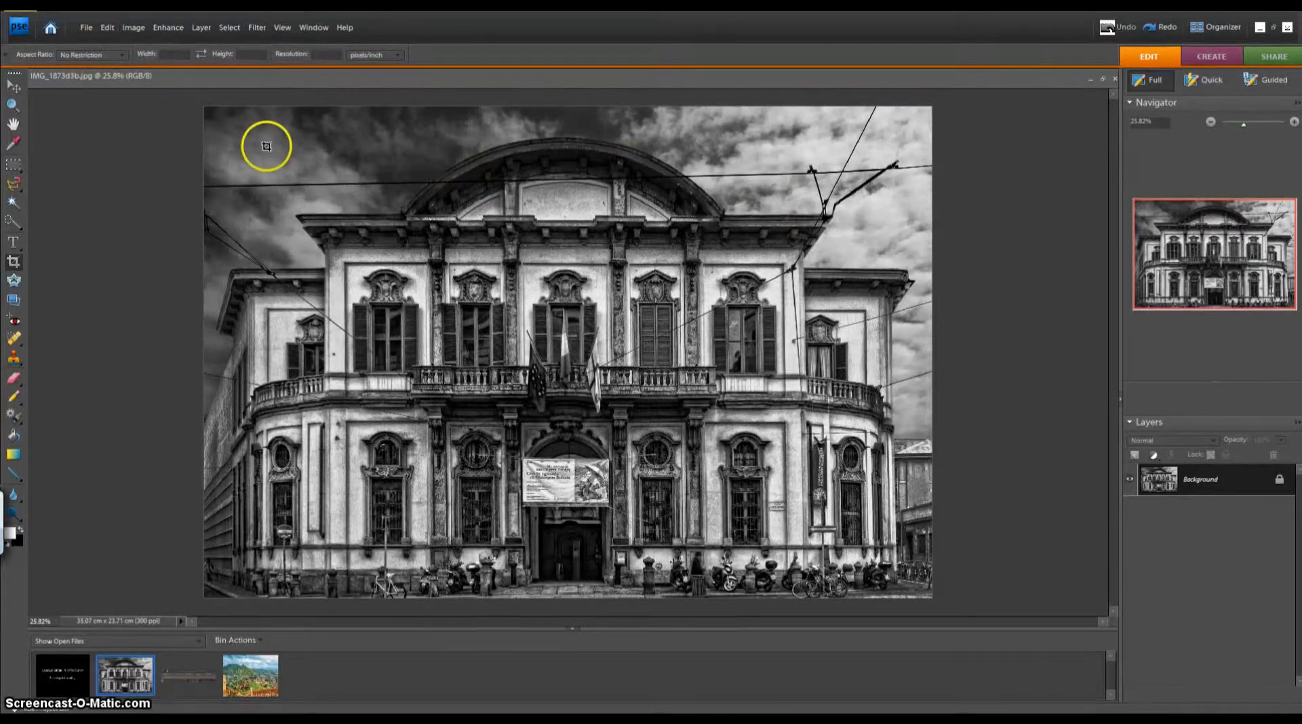
- Crop the photo to a full-width strip about 4 cm high along its upper edge, and undo the crop
click(202, 100)
click(1103, 181)
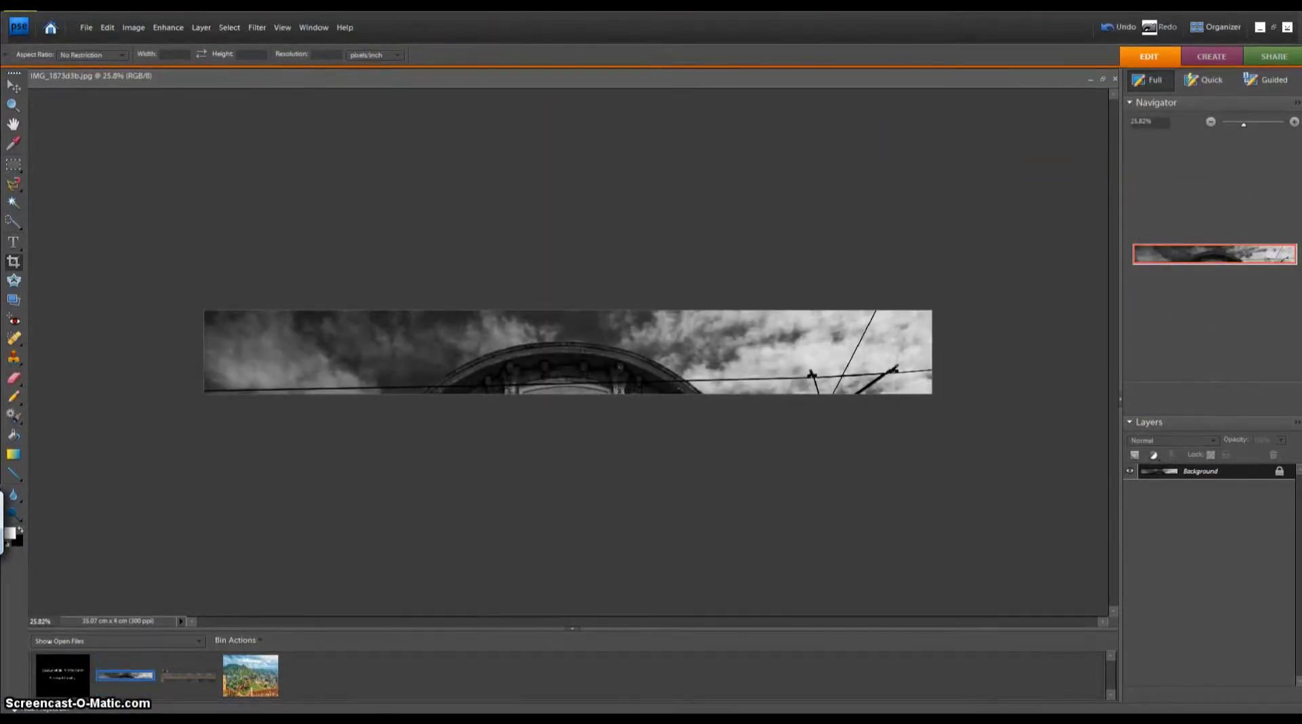
click(107, 27)
click(99, 45)
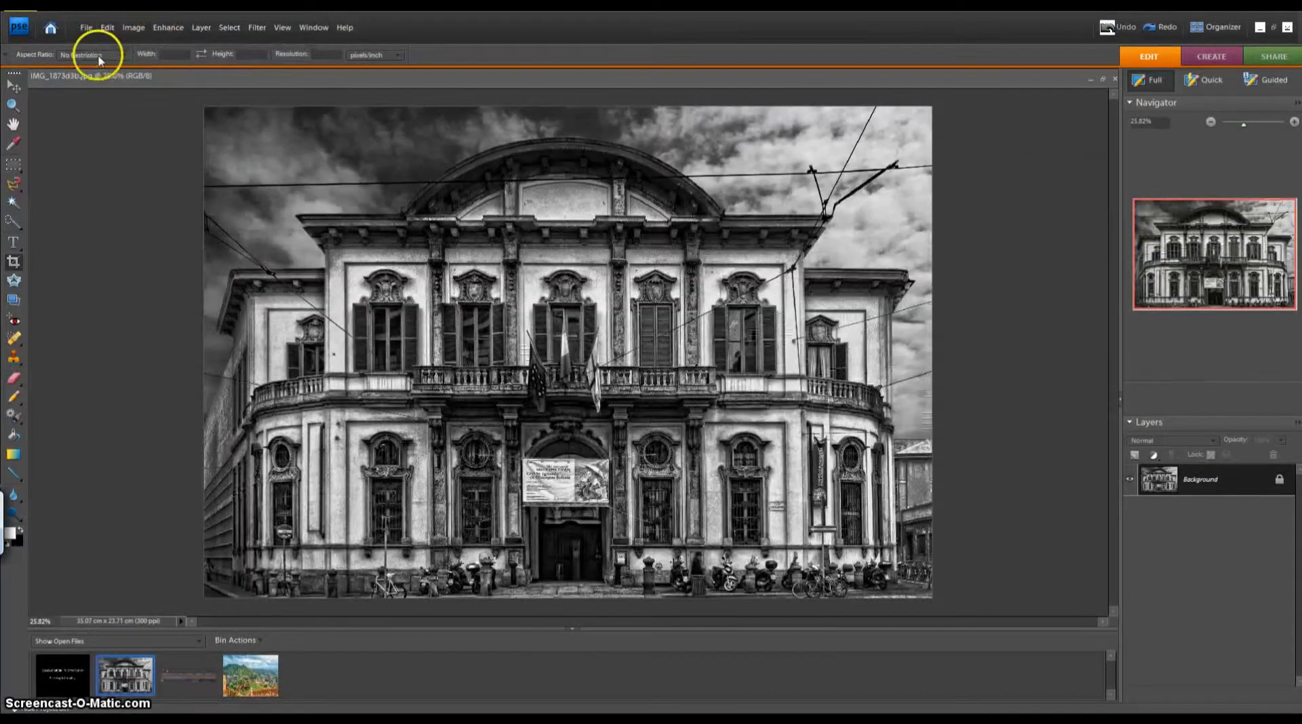
- Set the crop aspect ratio to Use Photo Ratio and try out crop frames of different sizes from the photo's upper-left corner
click(97, 55)
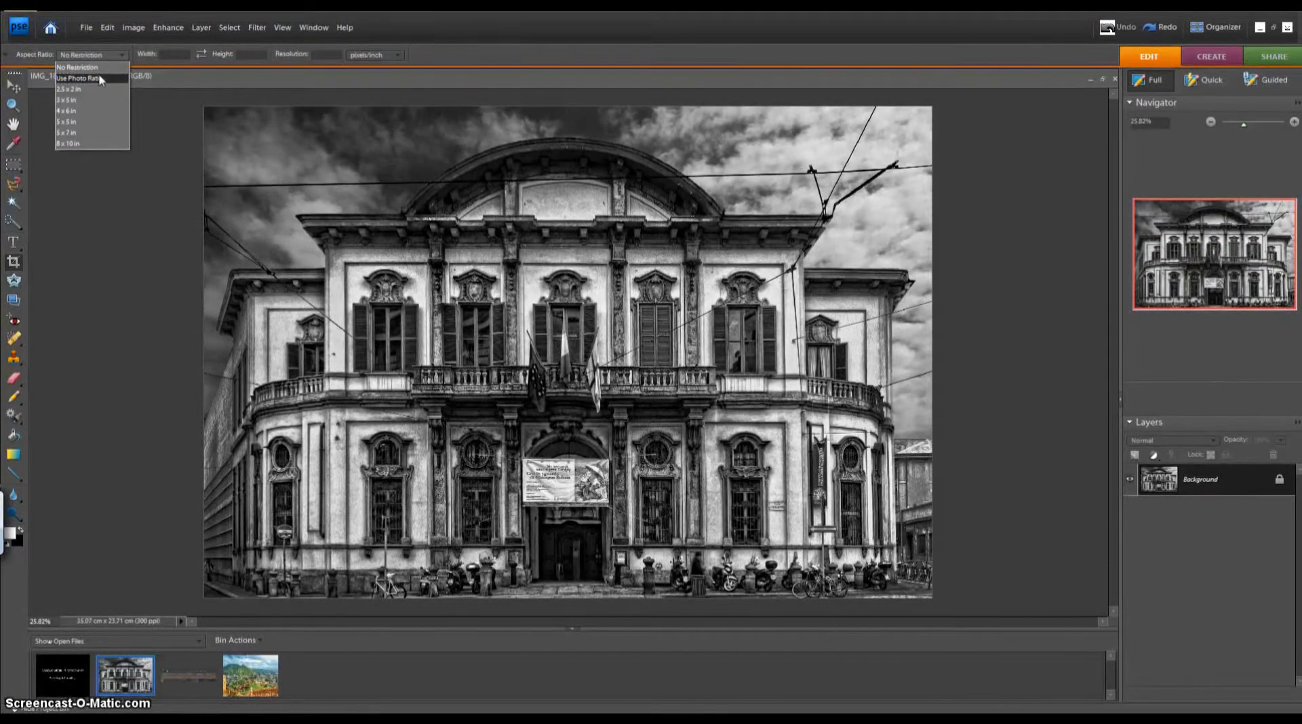
click(100, 79)
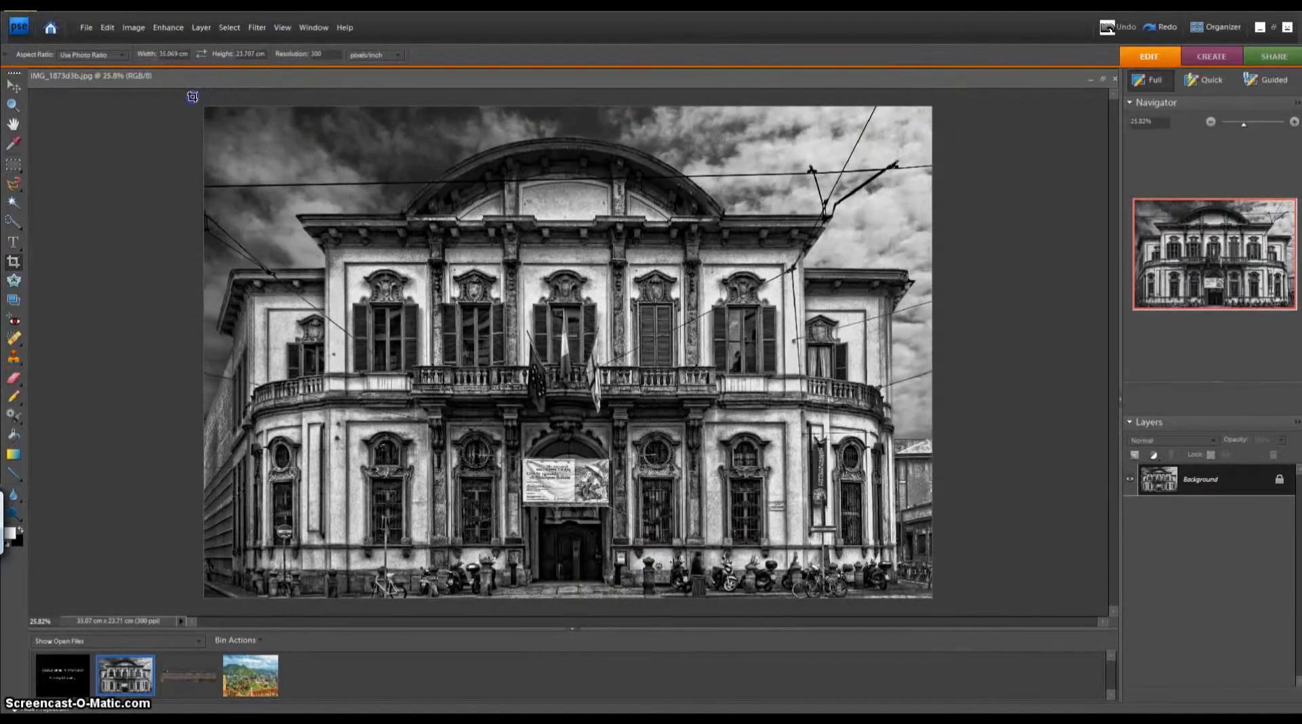
drag(330, 191, 510, 313)
drag(656, 411, 436, 262)
drag(663, 416, 370, 210)
drag(192, 97, 877, 487)
drag(942, 558, 801, 415)
drag(698, 328, 829, 451)
drag(888, 506, 890, 507)
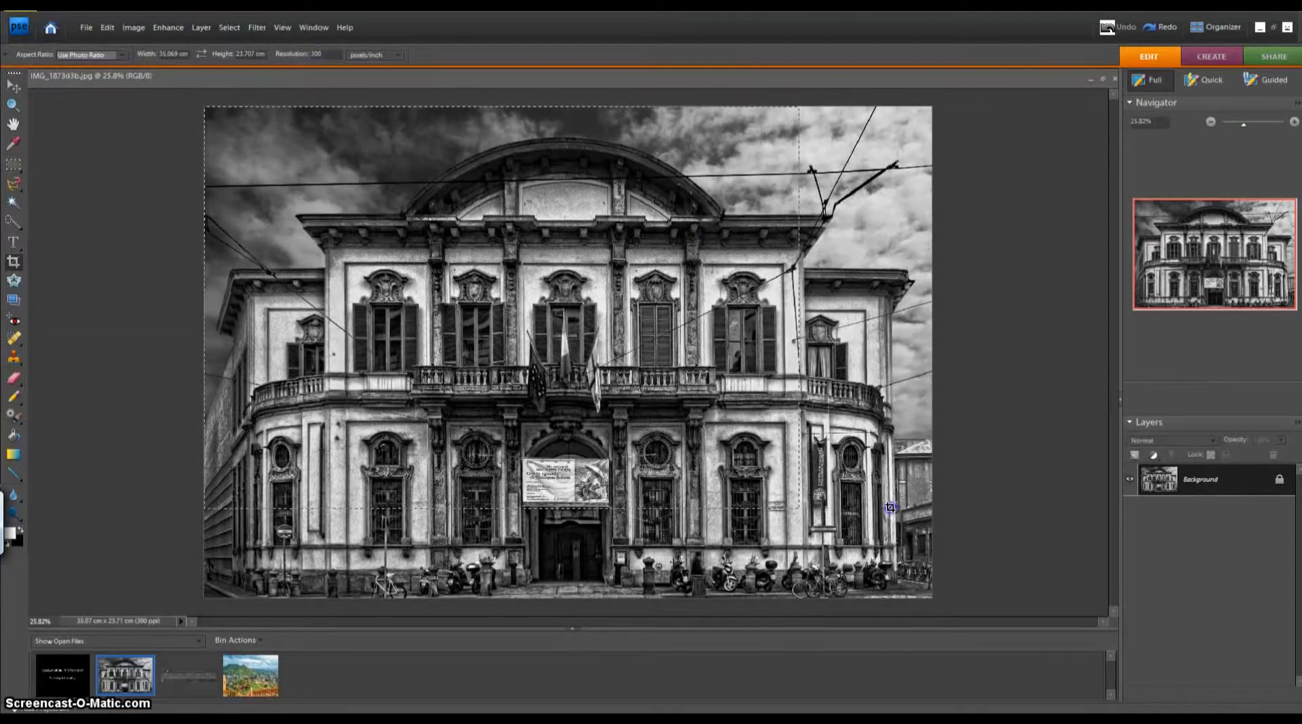
drag(890, 507, 617, 346)
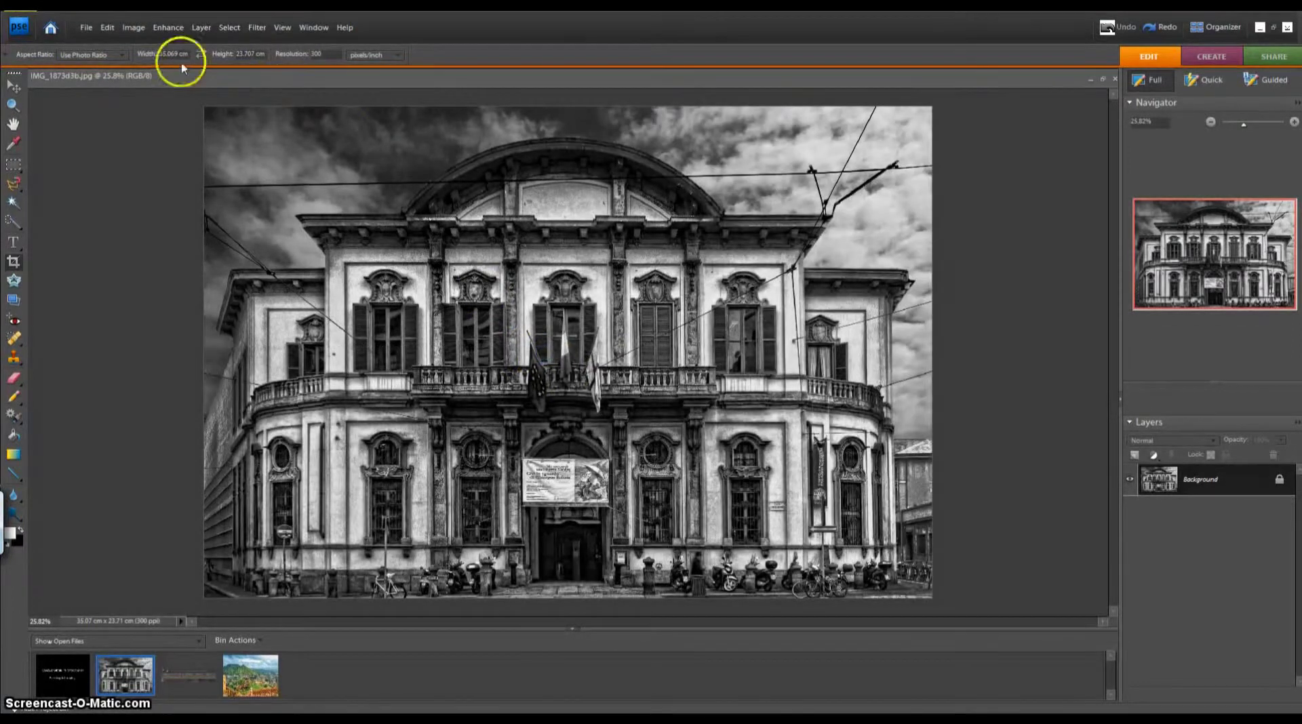
- Set the crop aspect ratio to 2.5 x 2 in and try a resizable crop frame over the photo's upper-left area
click(112, 56)
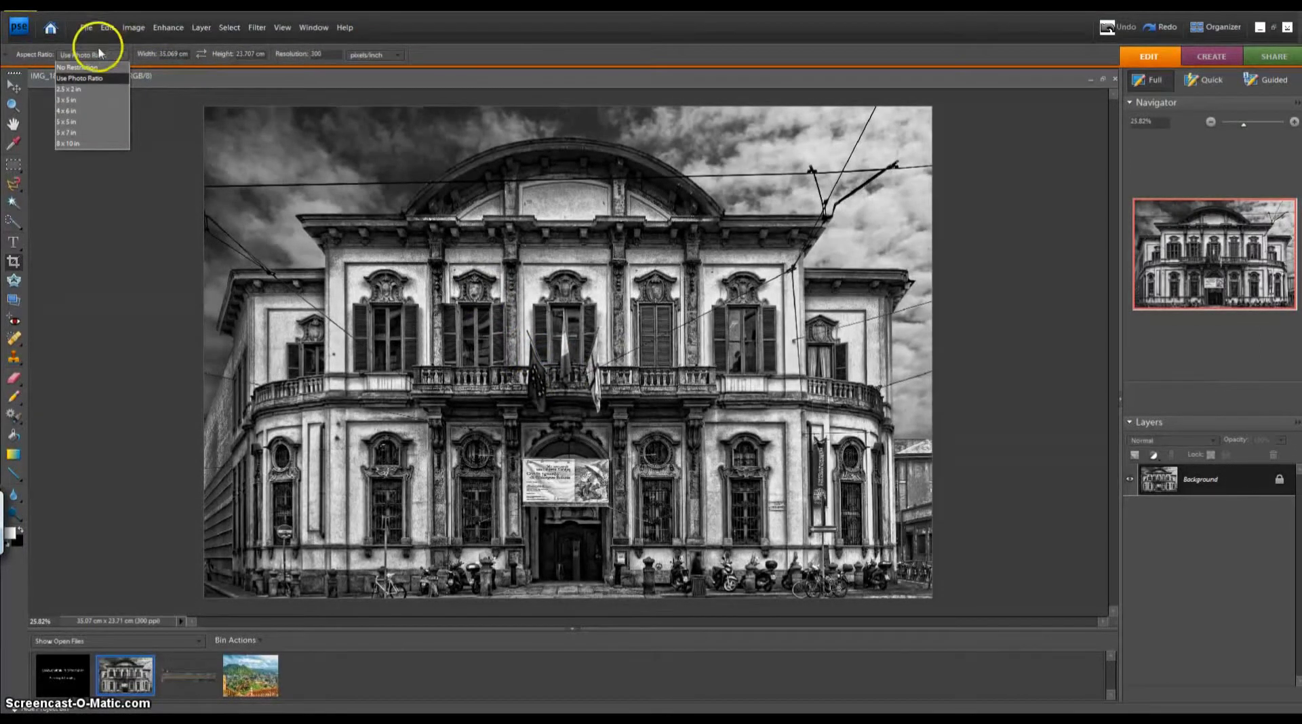
click(91, 89)
drag(204, 99, 274, 162)
drag(401, 263, 478, 325)
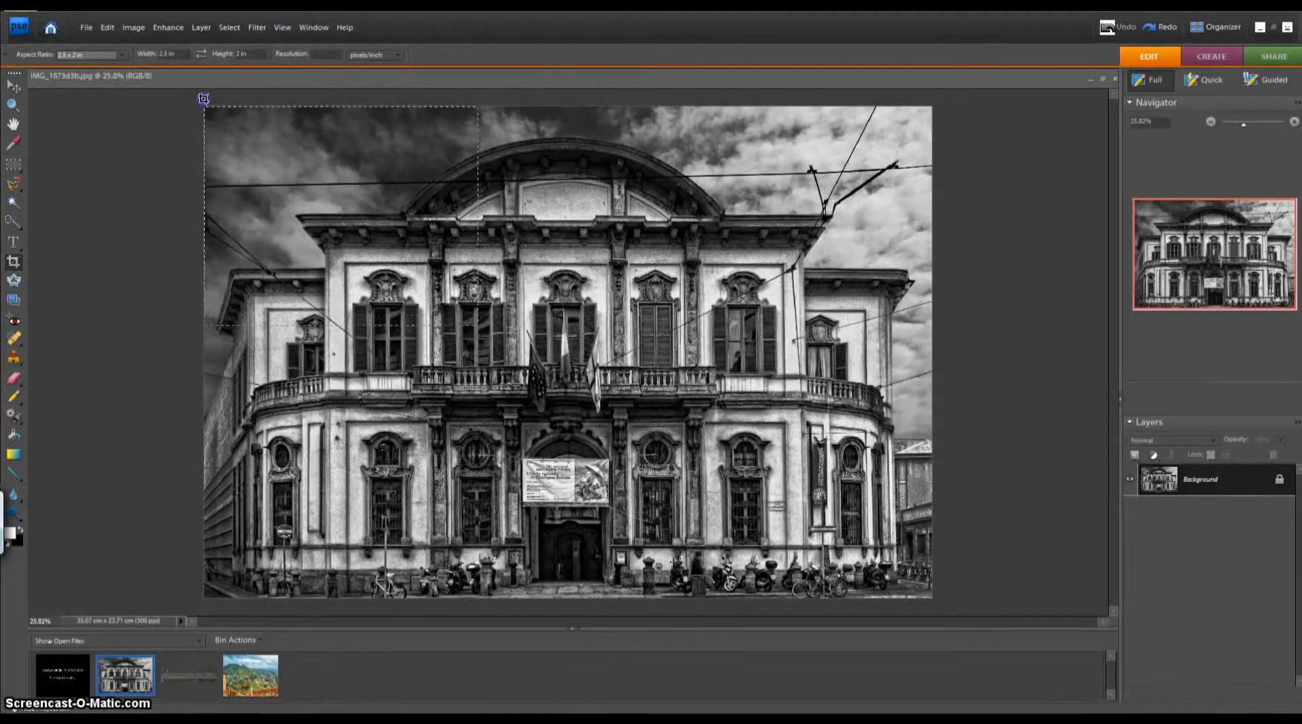
drag(539, 377, 732, 384)
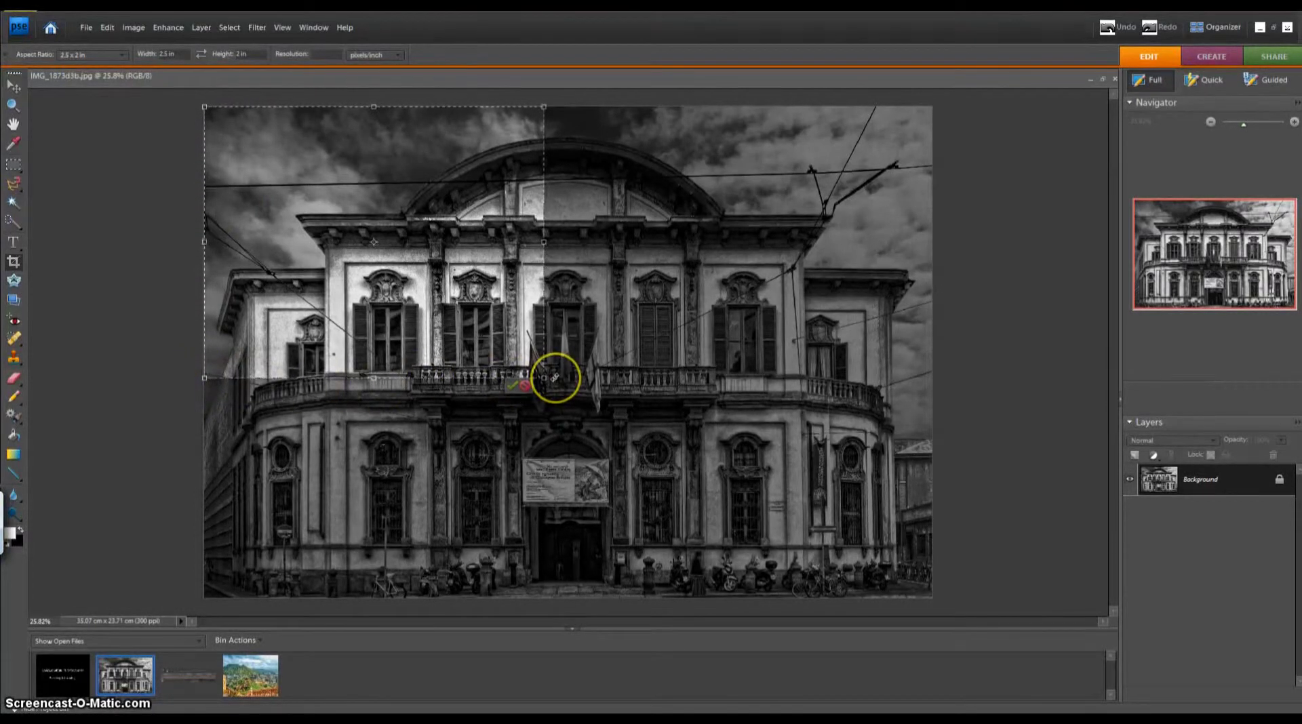
drag(542, 381, 594, 418)
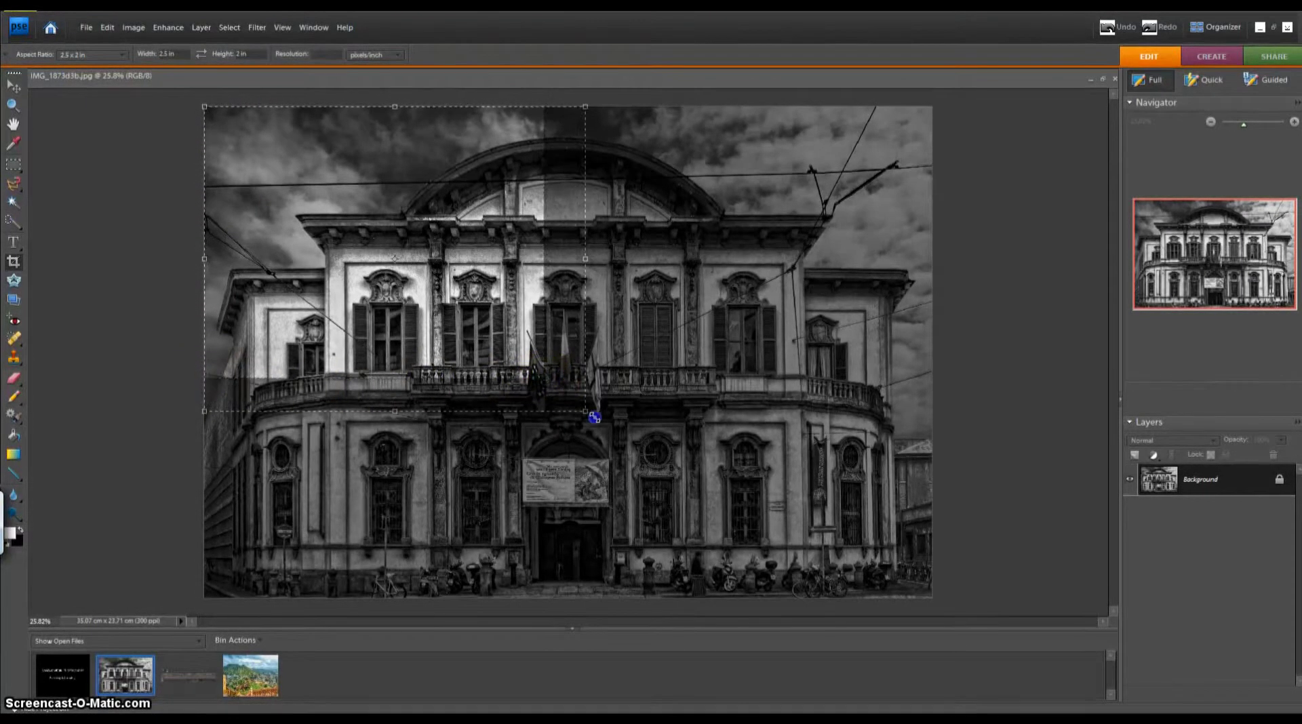
drag(734, 517, 638, 482)
drag(757, 538, 517, 343)
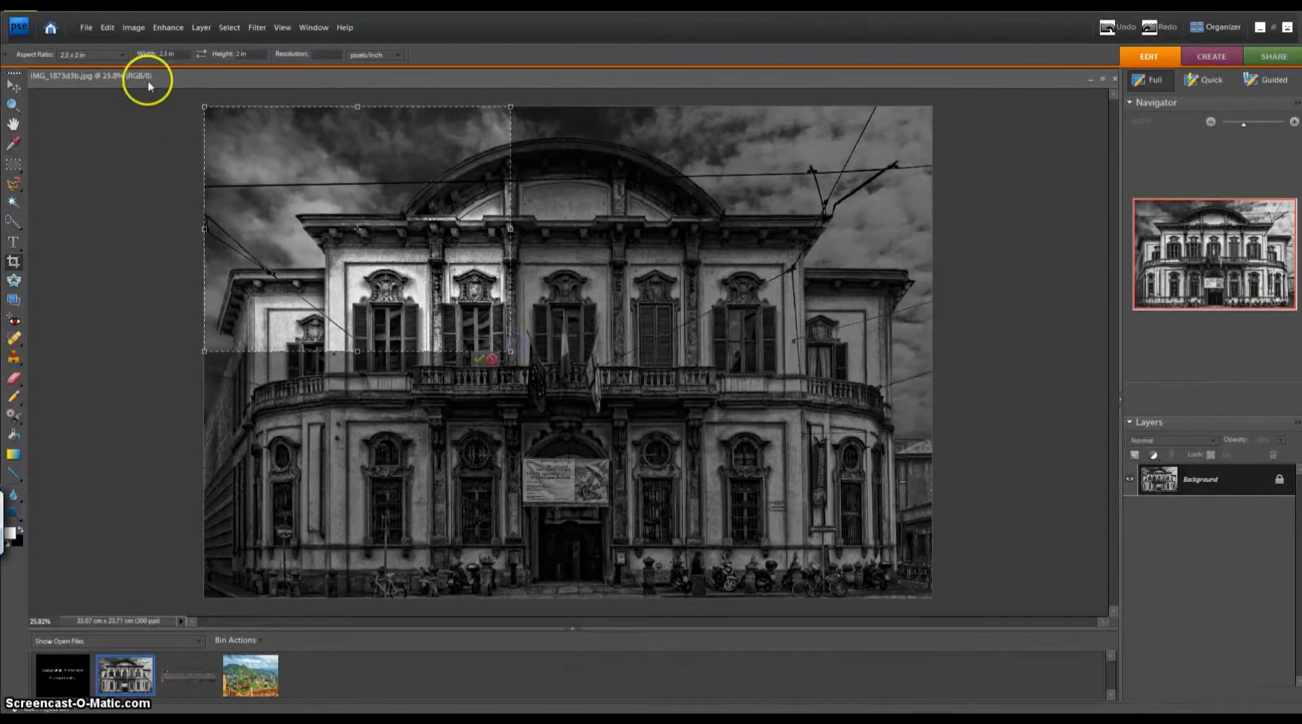
- Crop the photo to the 4 x 6 in ratio, with the frame enlarged to the photo's full width and aligned to its lower edge
click(110, 54)
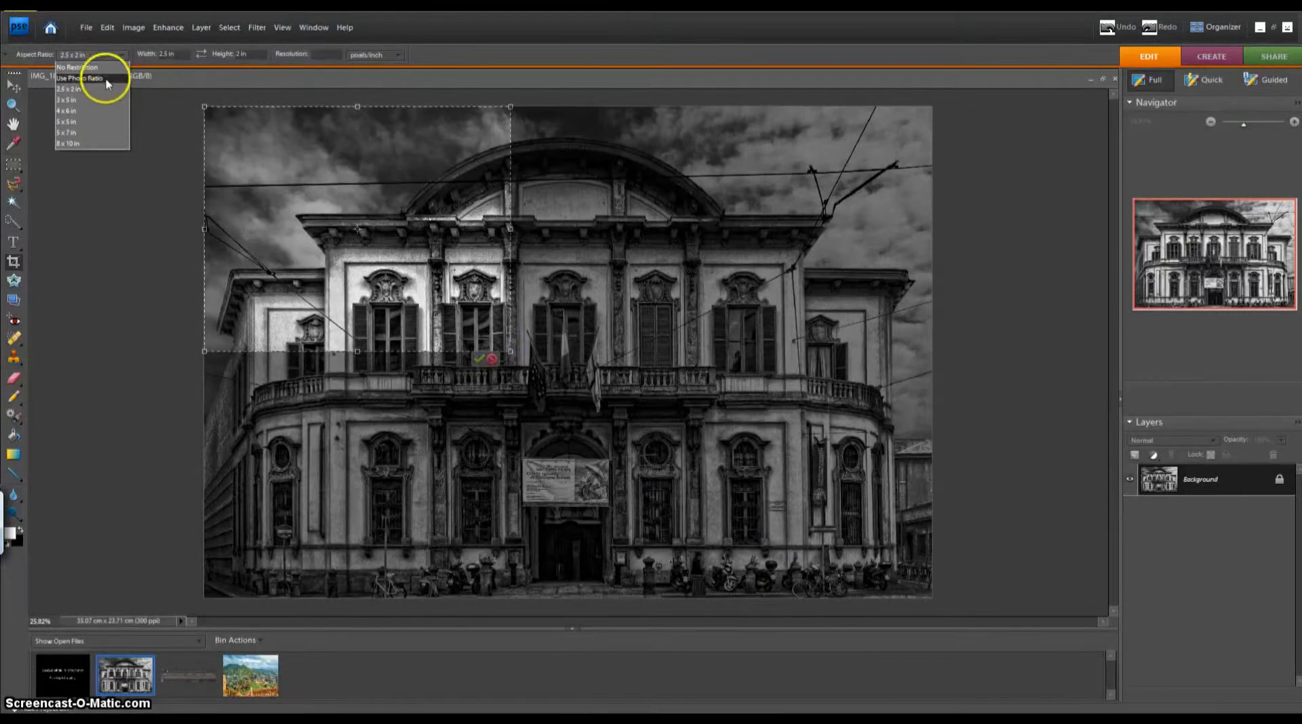
click(107, 123)
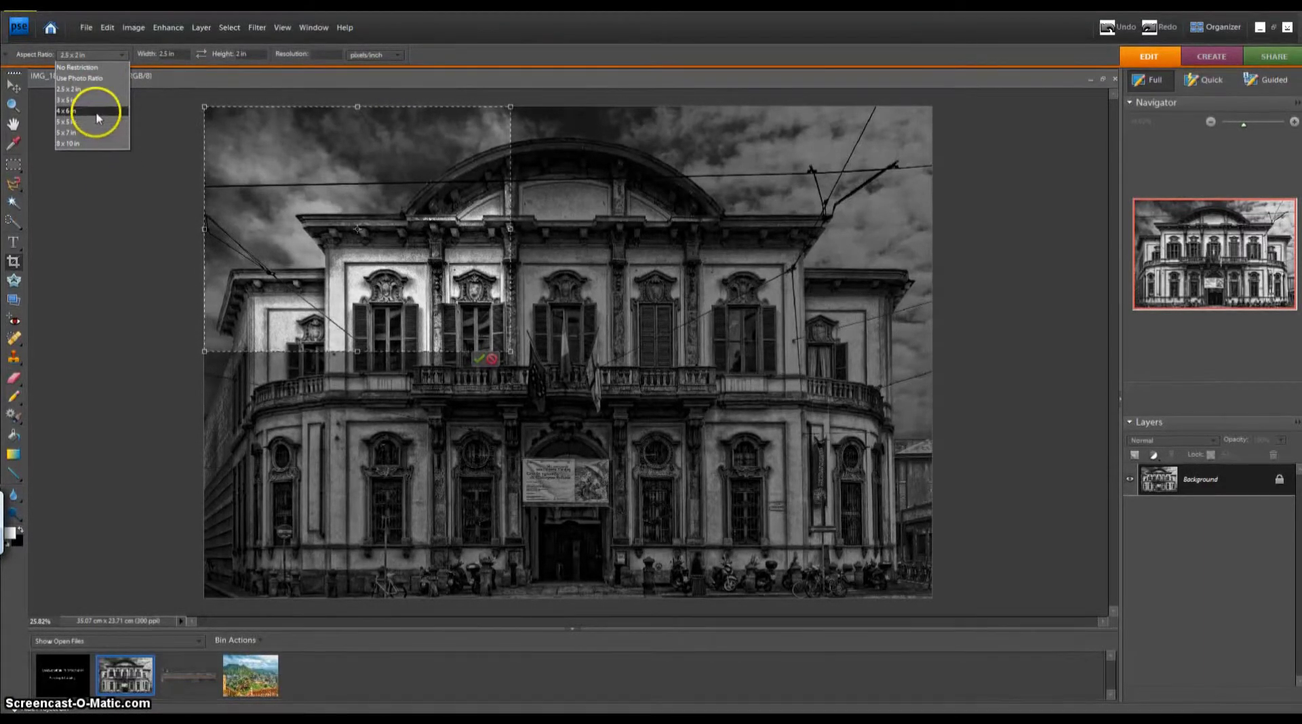
click(66, 111)
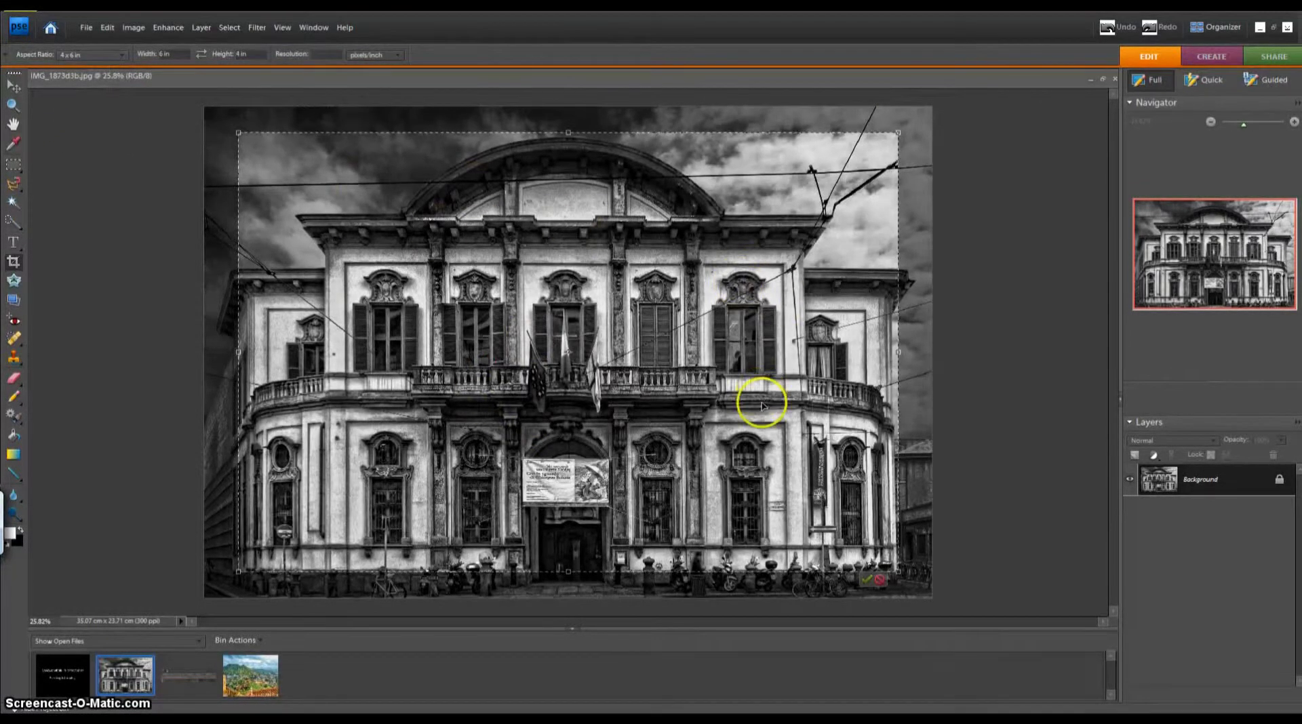
drag(771, 457, 689, 440)
drag(863, 545, 921, 591)
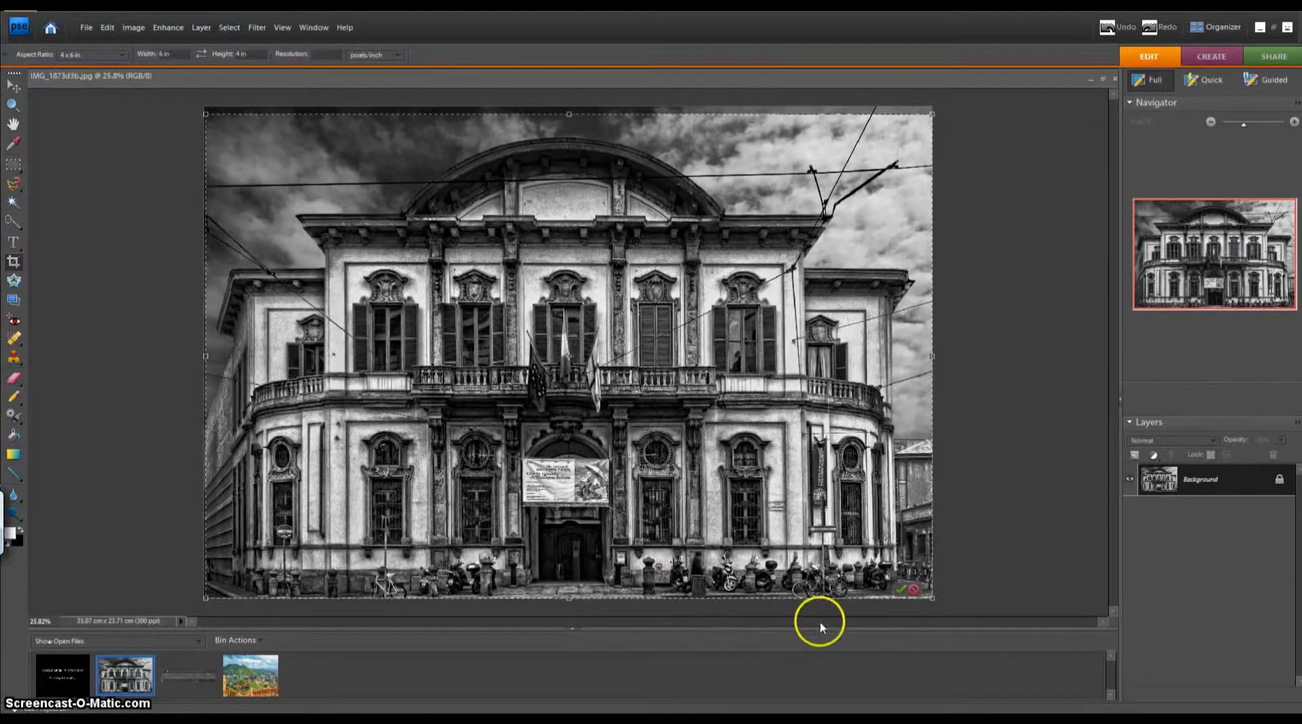
click(899, 591)
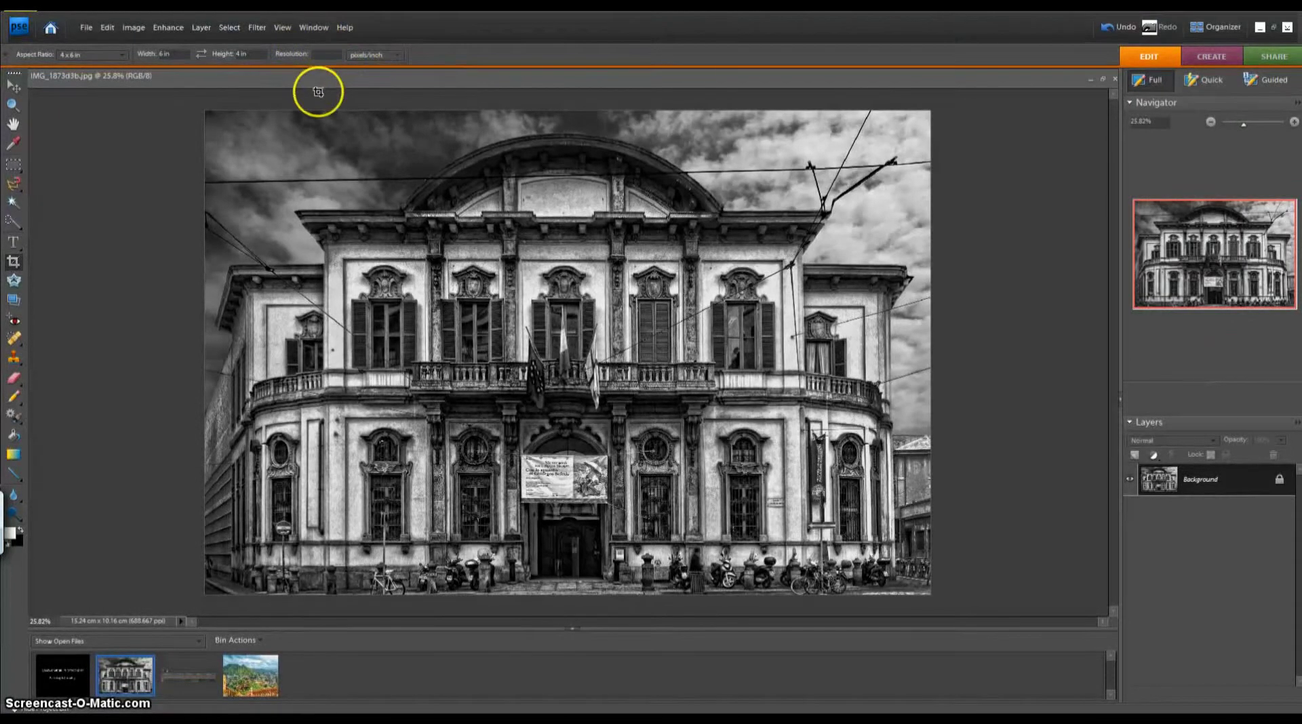
- Undo the 4 x 6 in crop of the building photo
click(111, 58)
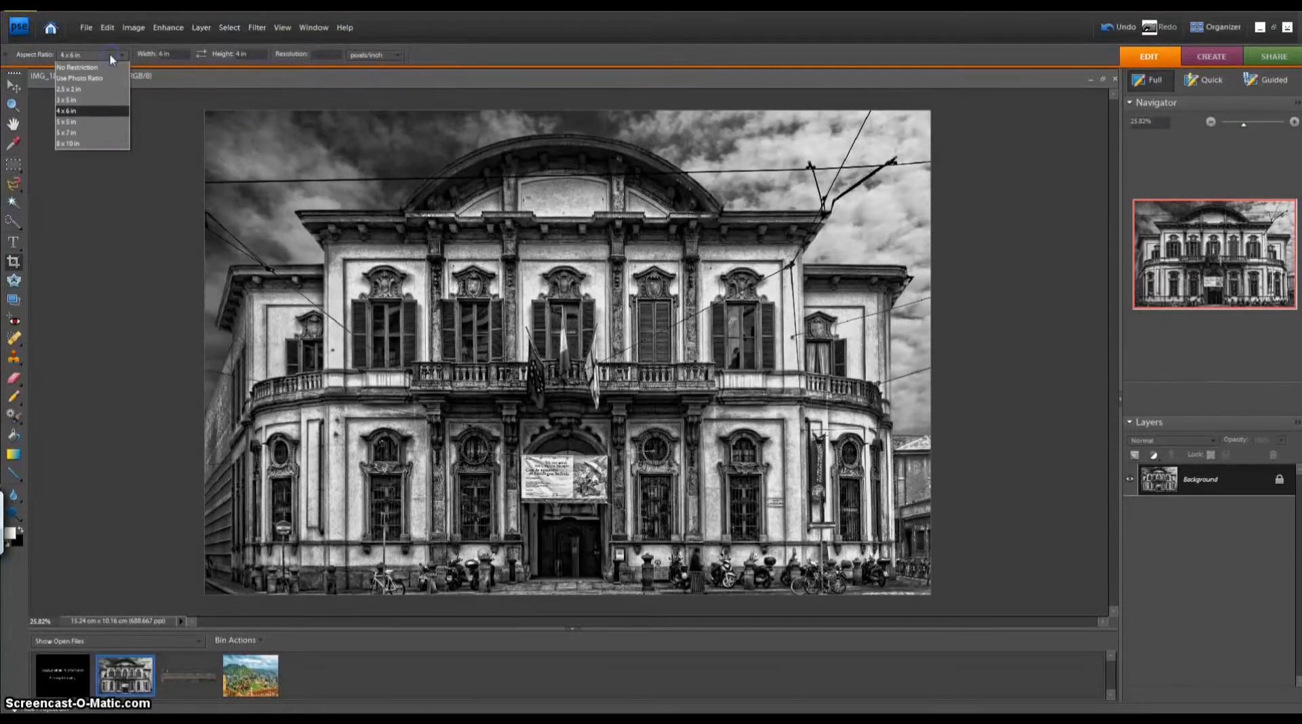
click(106, 33)
click(108, 30)
click(115, 41)
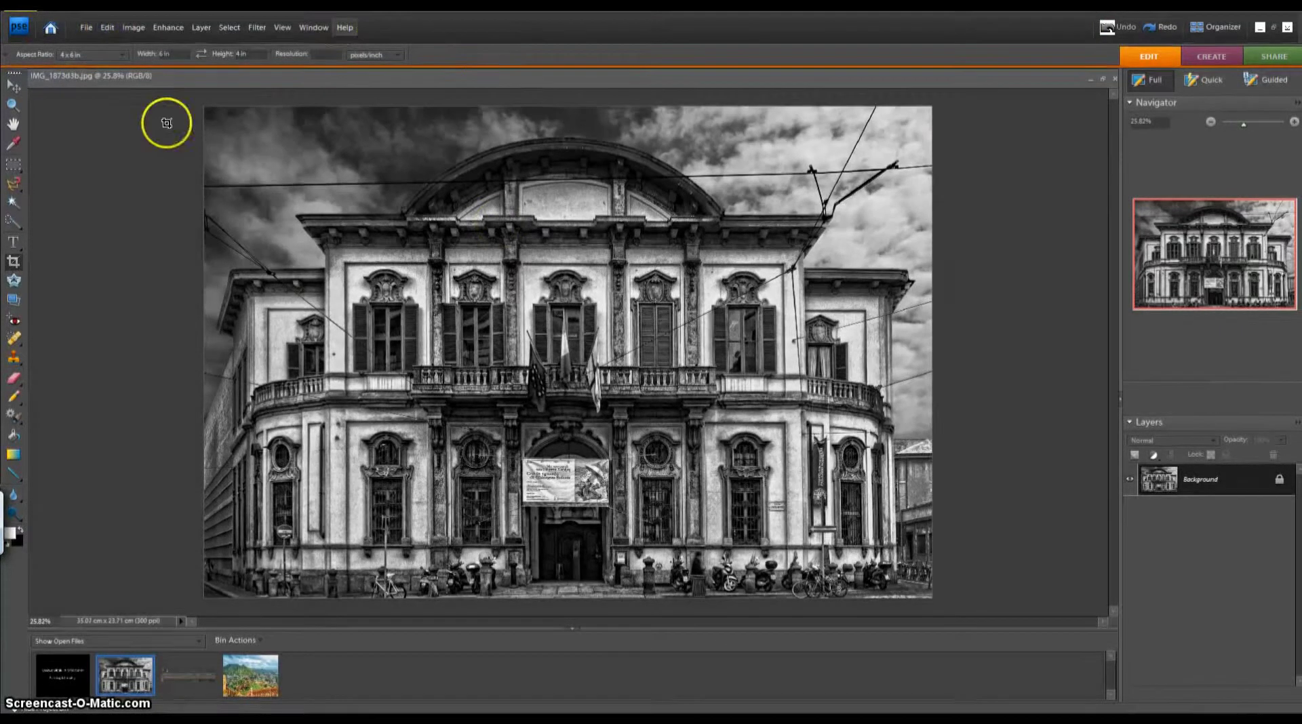
- Try an 8 x 10 in crop frame at the photo's full height, centred on the building, and cancel the crop
click(97, 59)
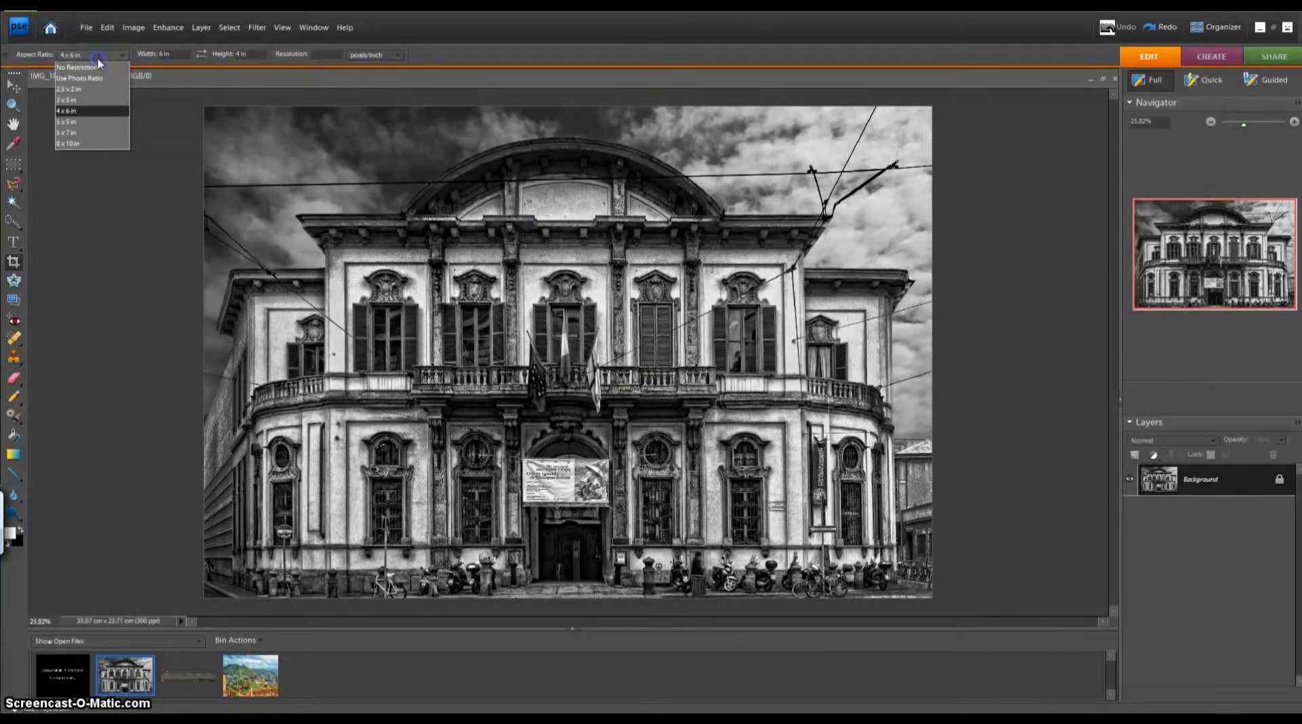
click(98, 145)
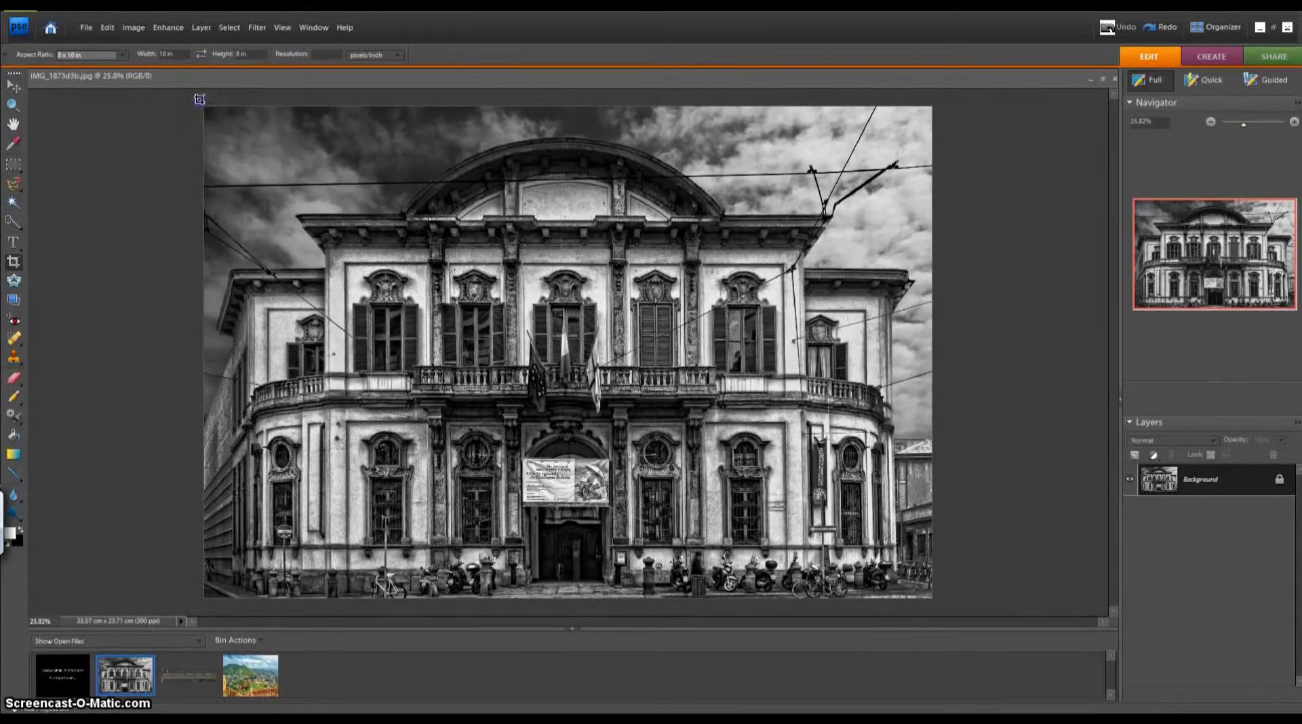
drag(384, 250, 739, 534)
drag(199, 99, 998, 598)
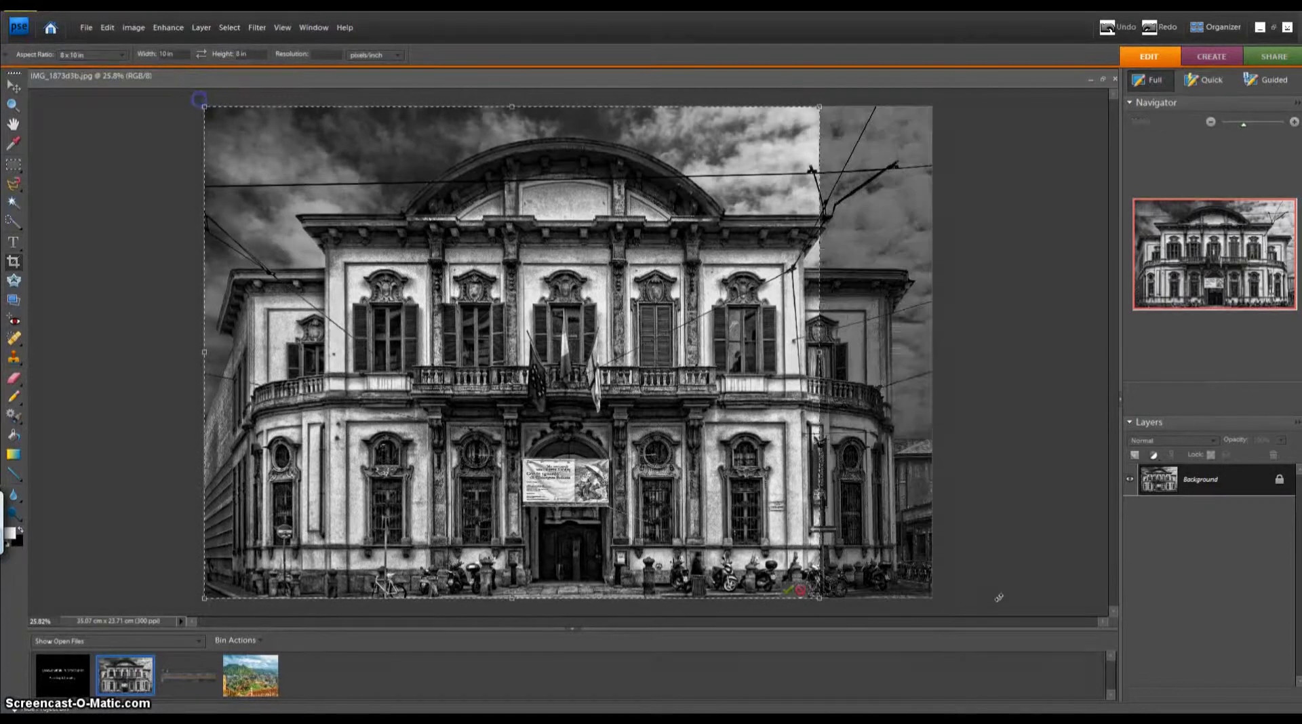
drag(657, 497, 763, 505)
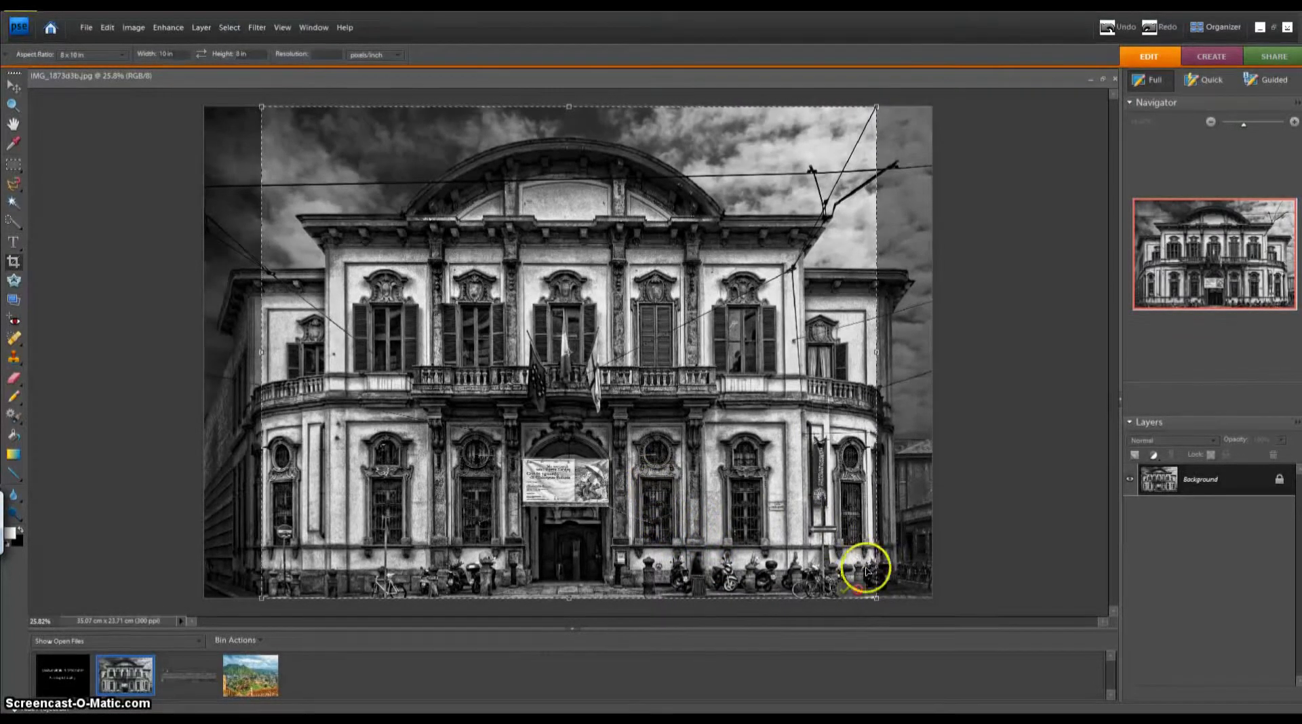
click(858, 590)
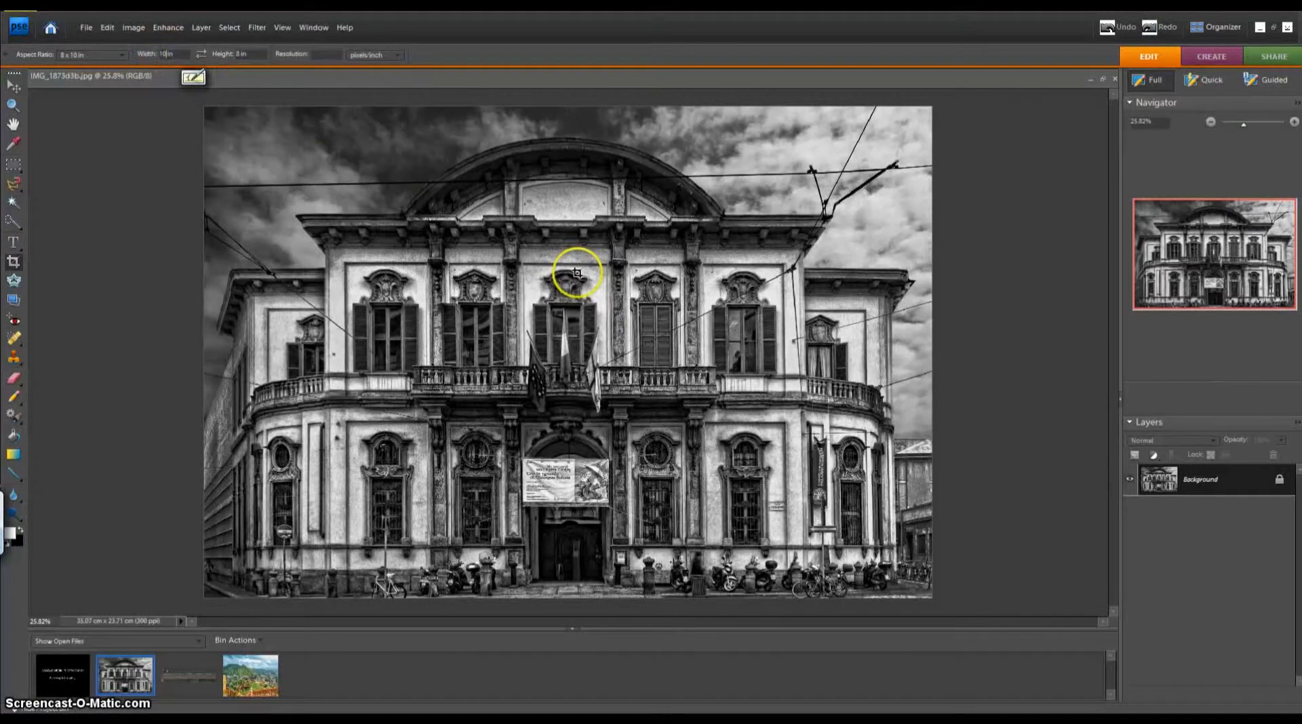
- Crop the building photo to a custom 12 x 8 in ratio, with the frame at full width and aligned to the lower edge
text(2)
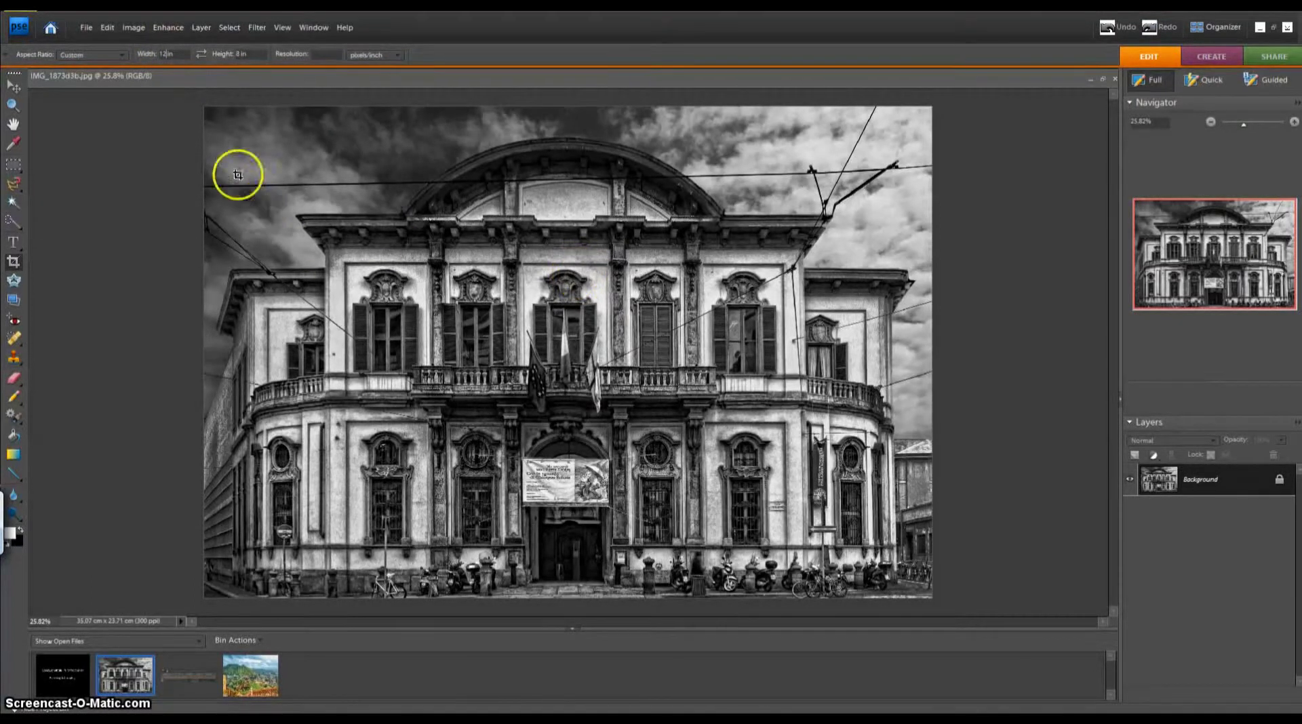
click(193, 97)
drag(528, 322, 709, 444)
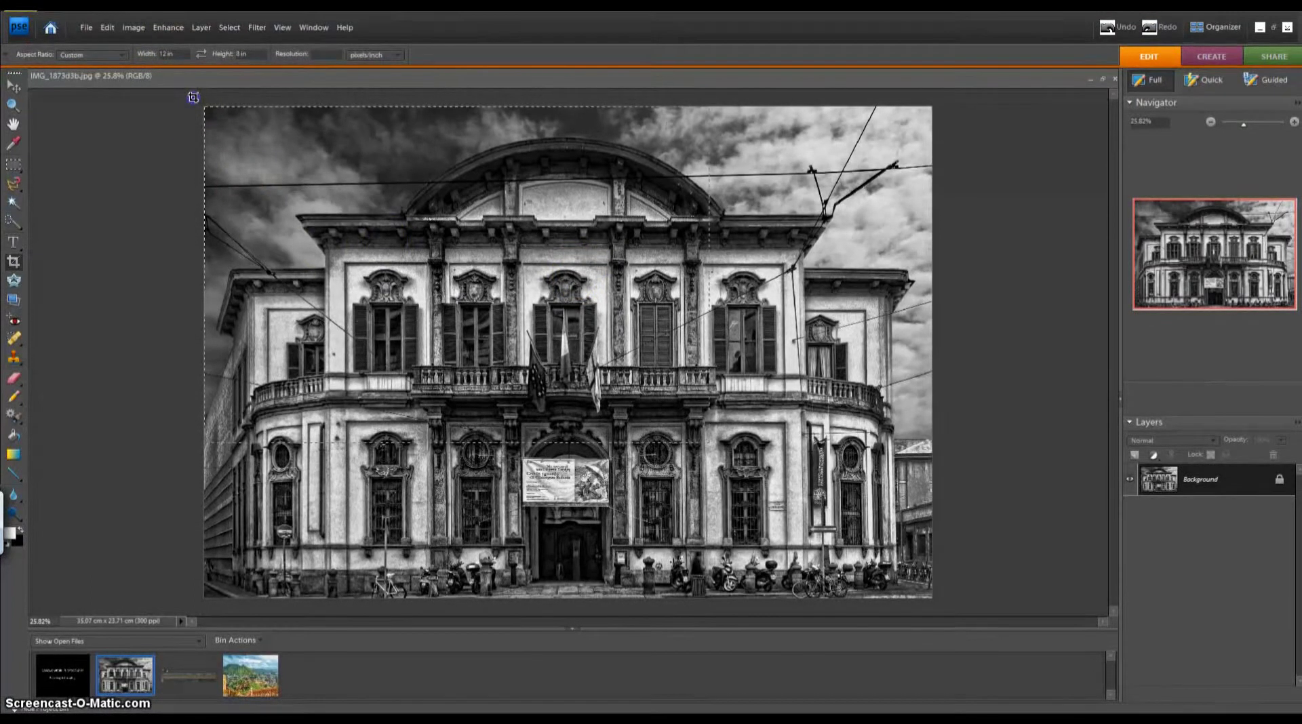
drag(845, 534, 930, 596)
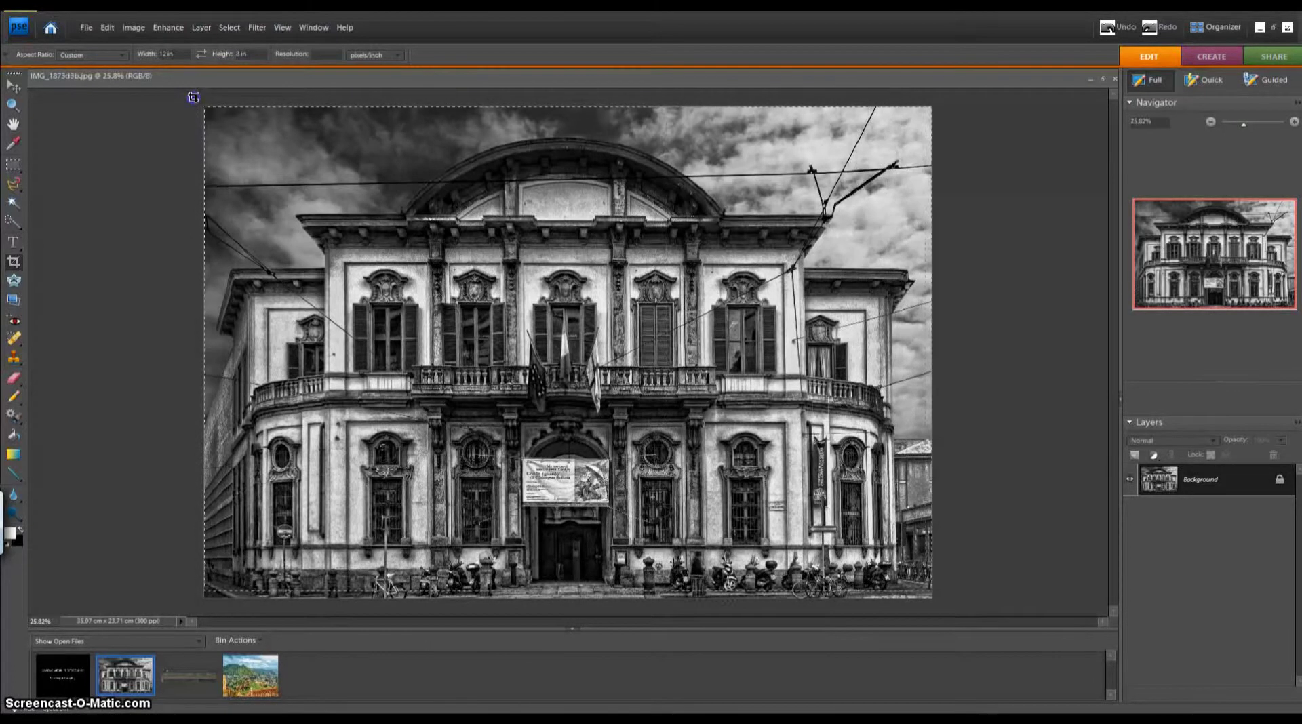
drag(193, 97, 193, 97)
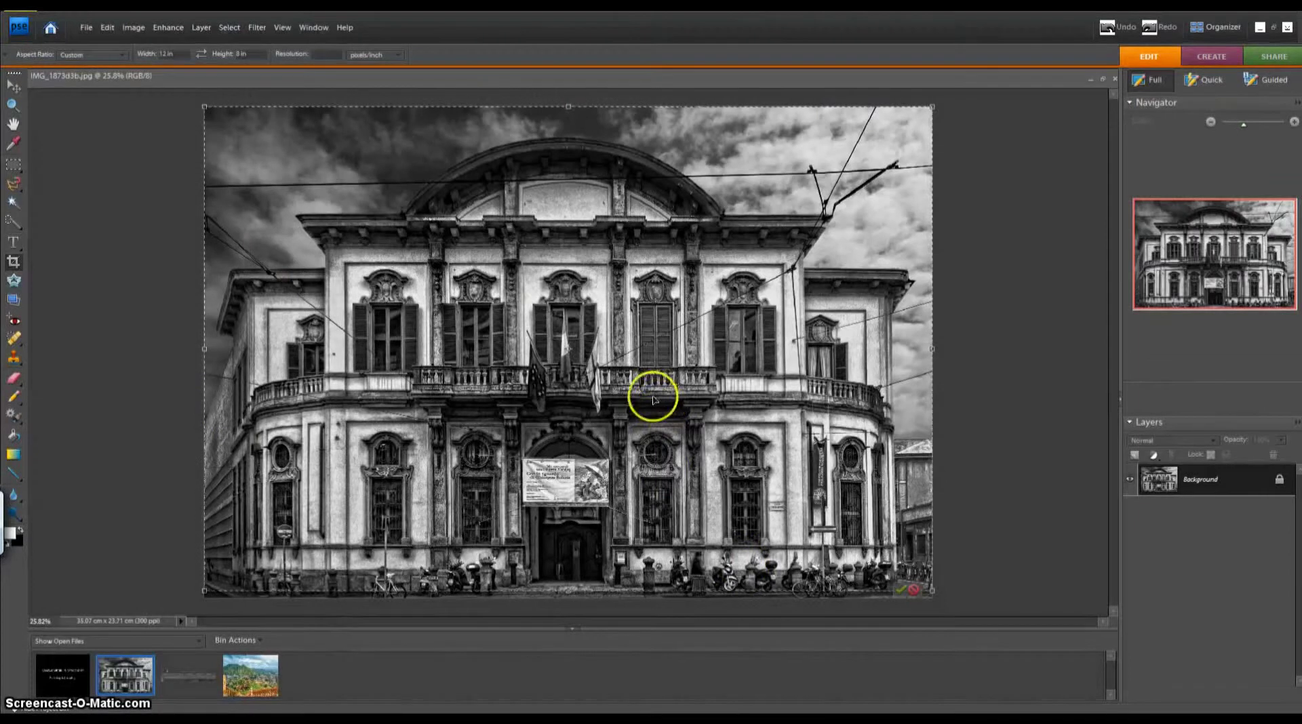
drag(645, 381, 645, 395)
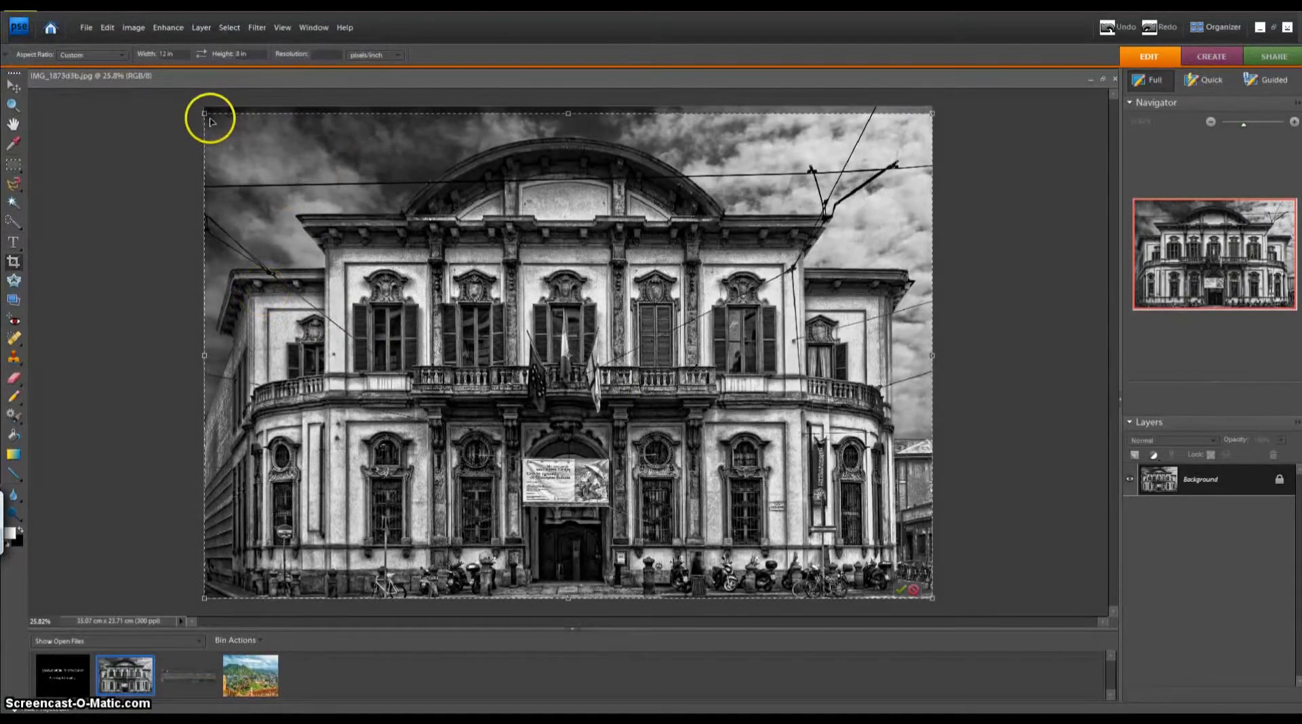
double_click(435, 405)
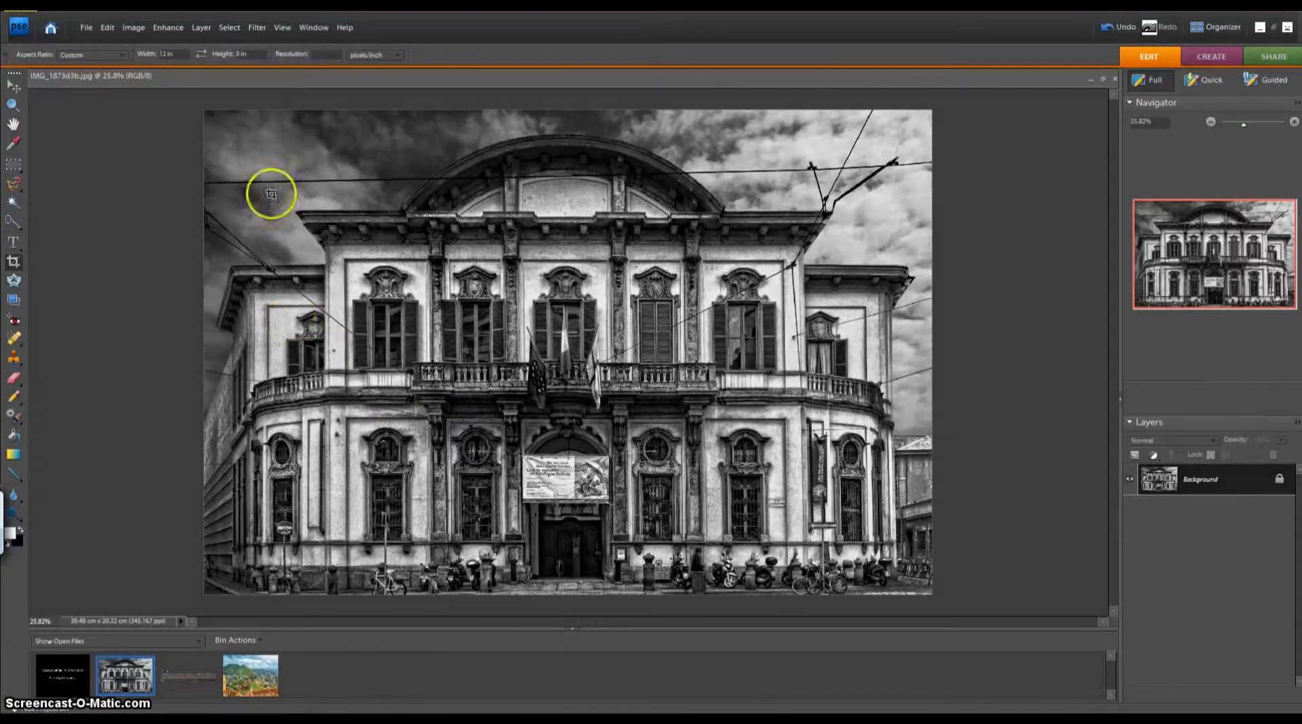
- Set the crop resolution to 300 pixels/inch and crop the whole building photo again at 12 x 8 in
click(322, 54)
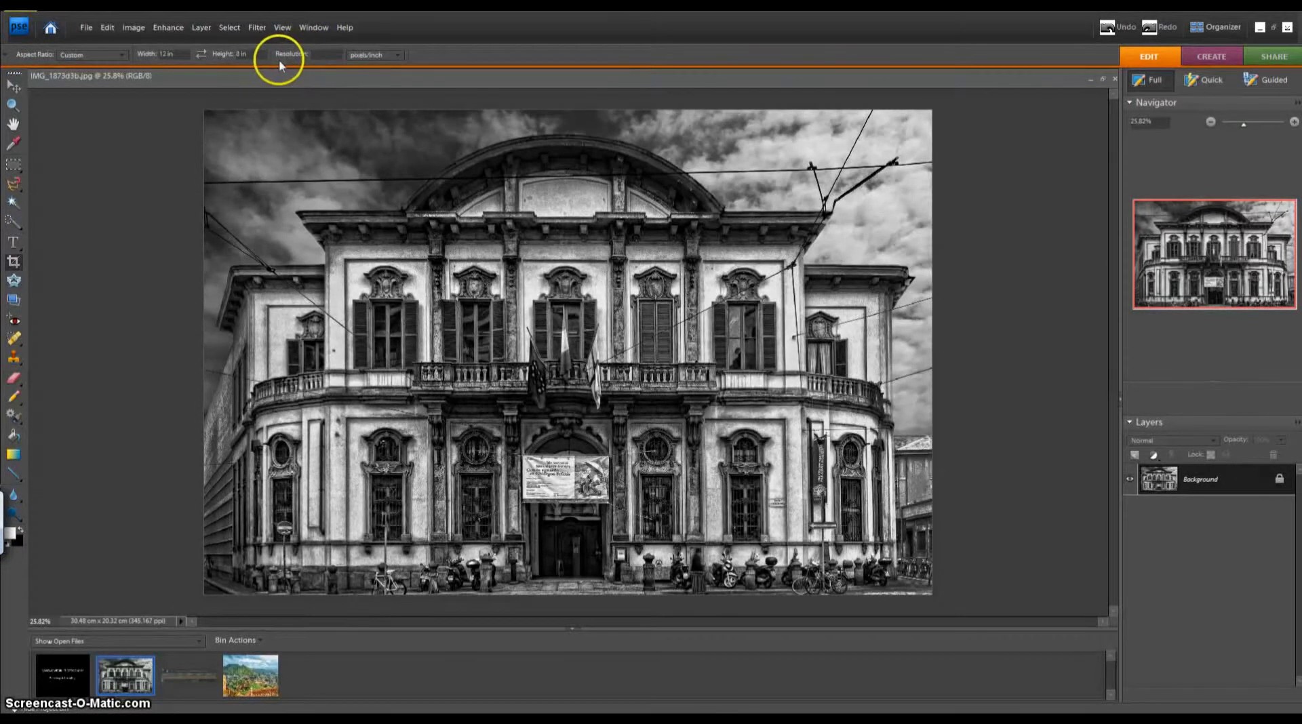
text(300)
drag(559, 346, 846, 538)
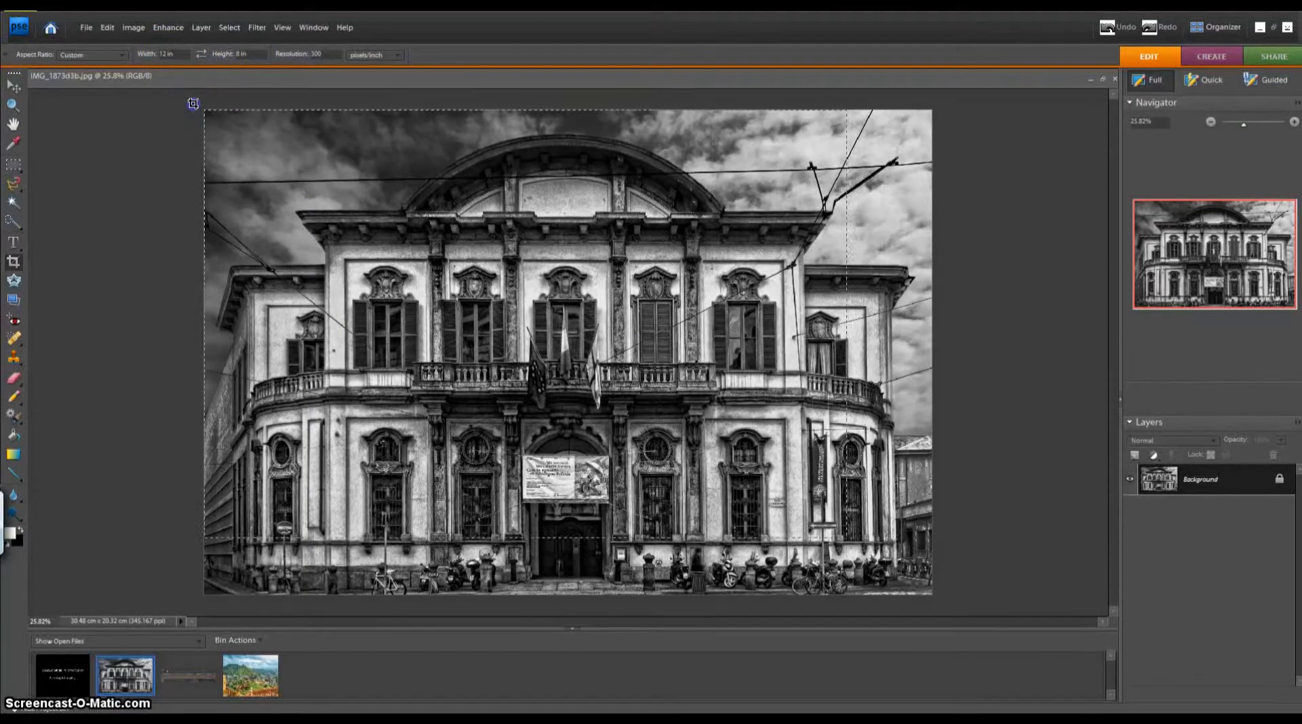
drag(929, 676, 938, 698)
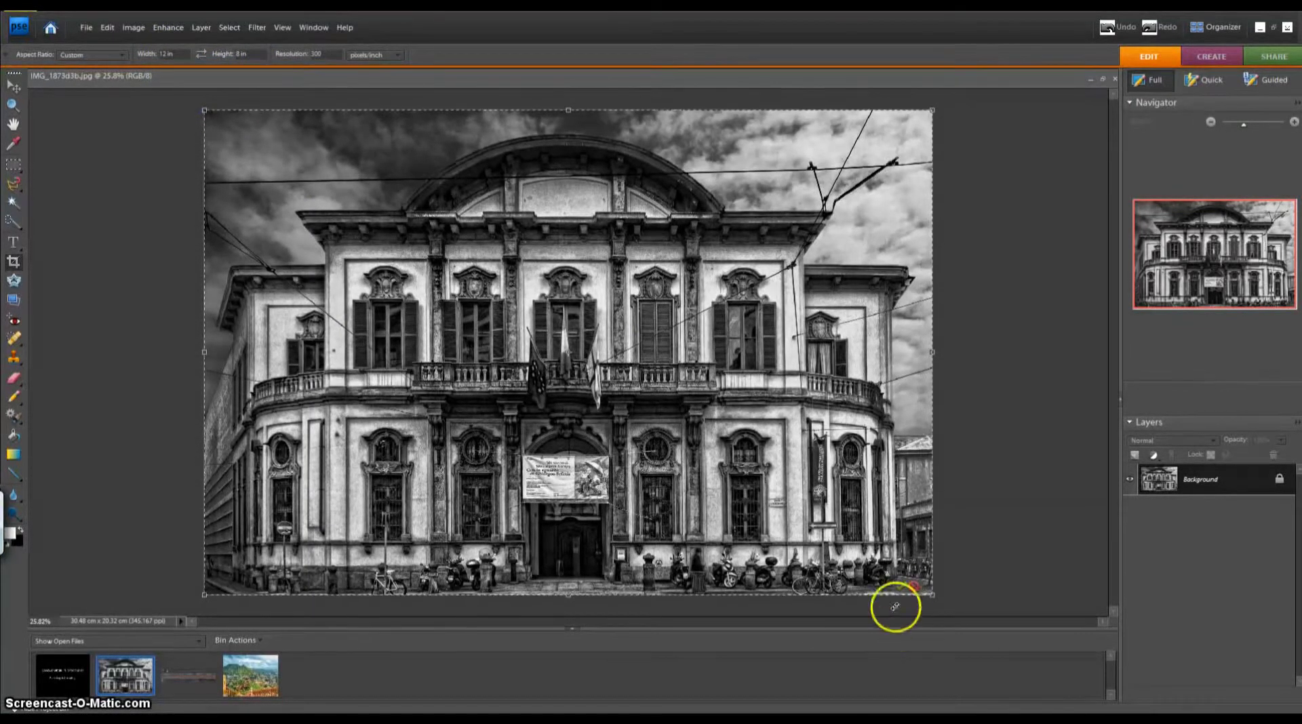
click(900, 585)
click(830, 182)
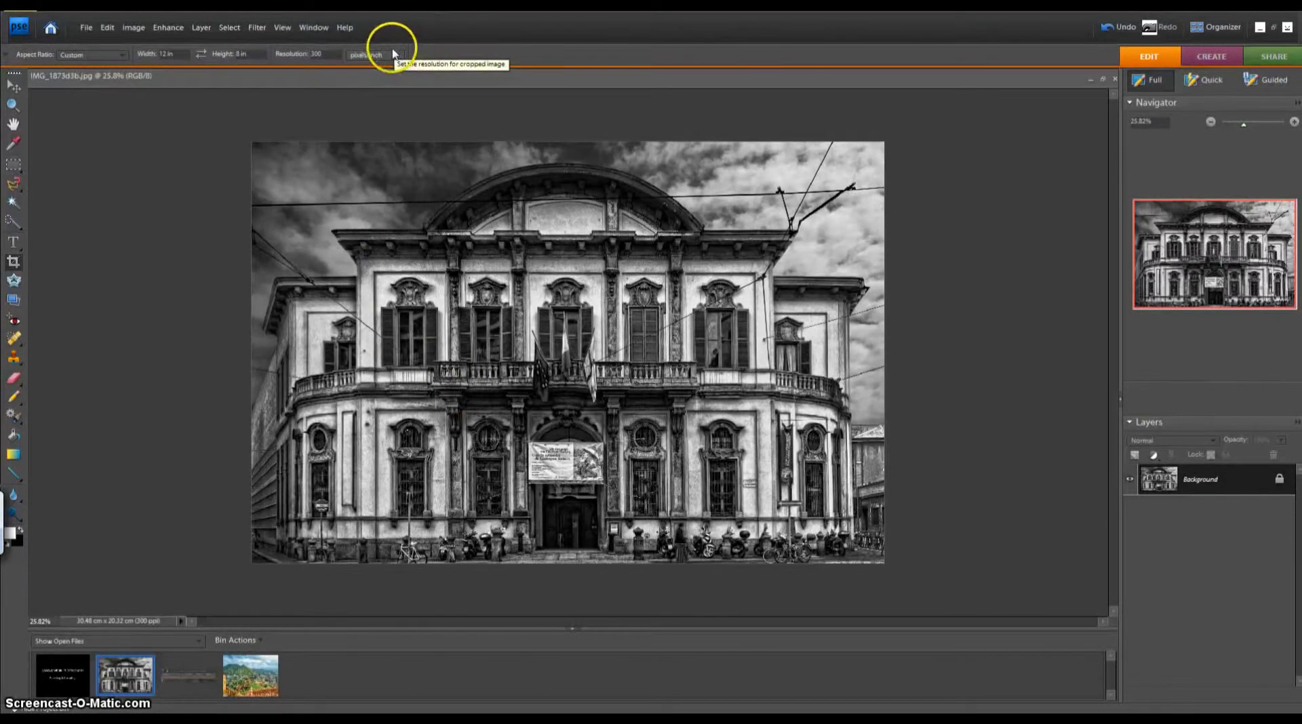
- Undo both 12 x 8 in crops of the building photo
click(190, 55)
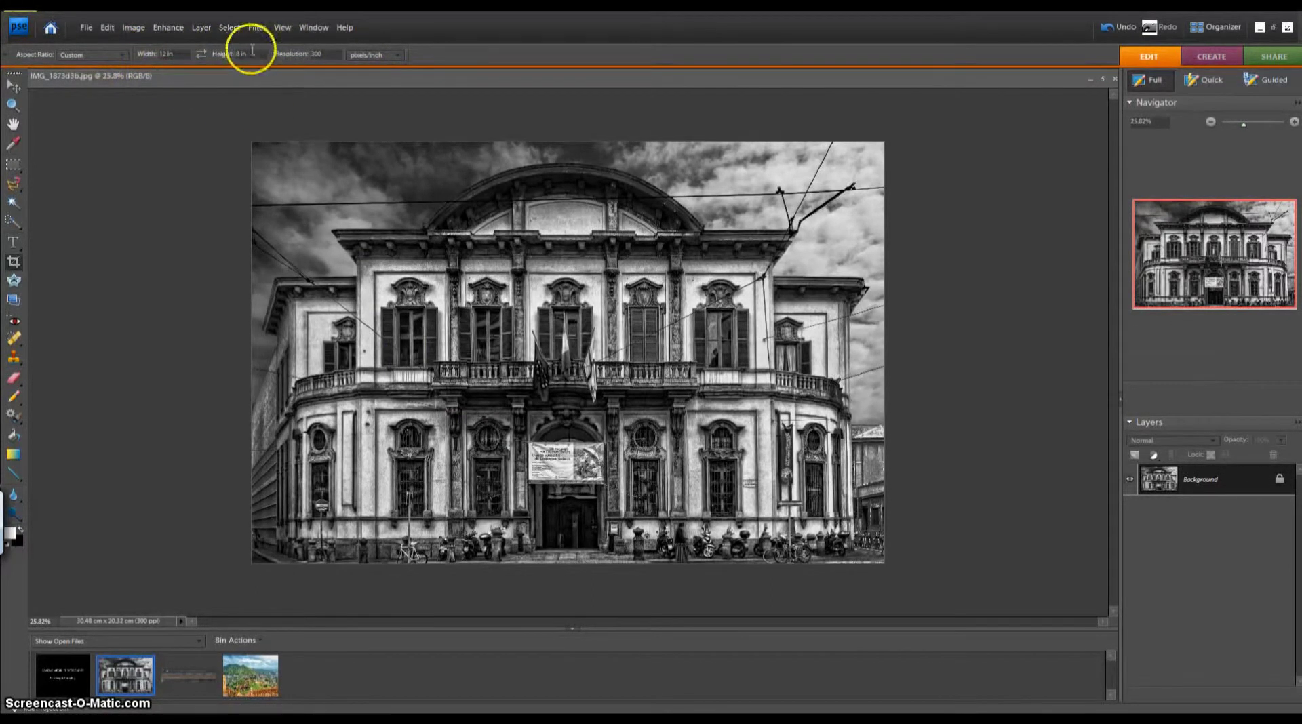
click(111, 28)
click(112, 45)
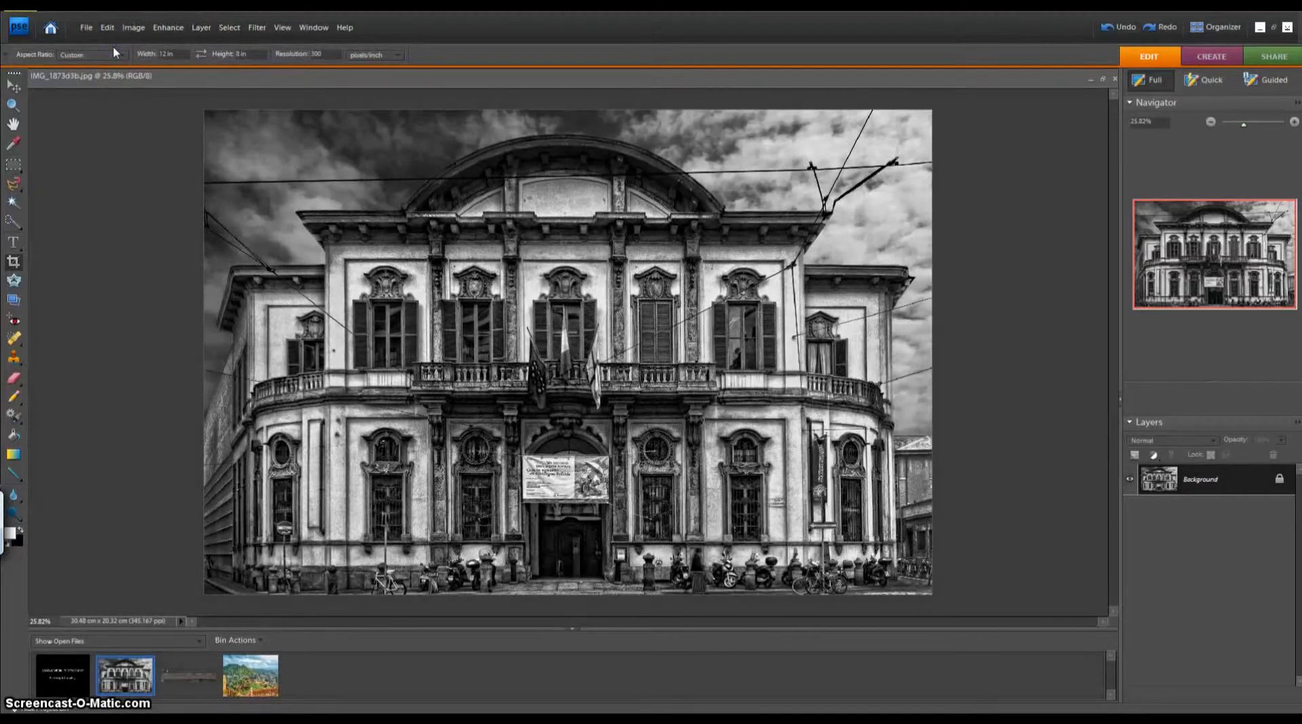
click(111, 28)
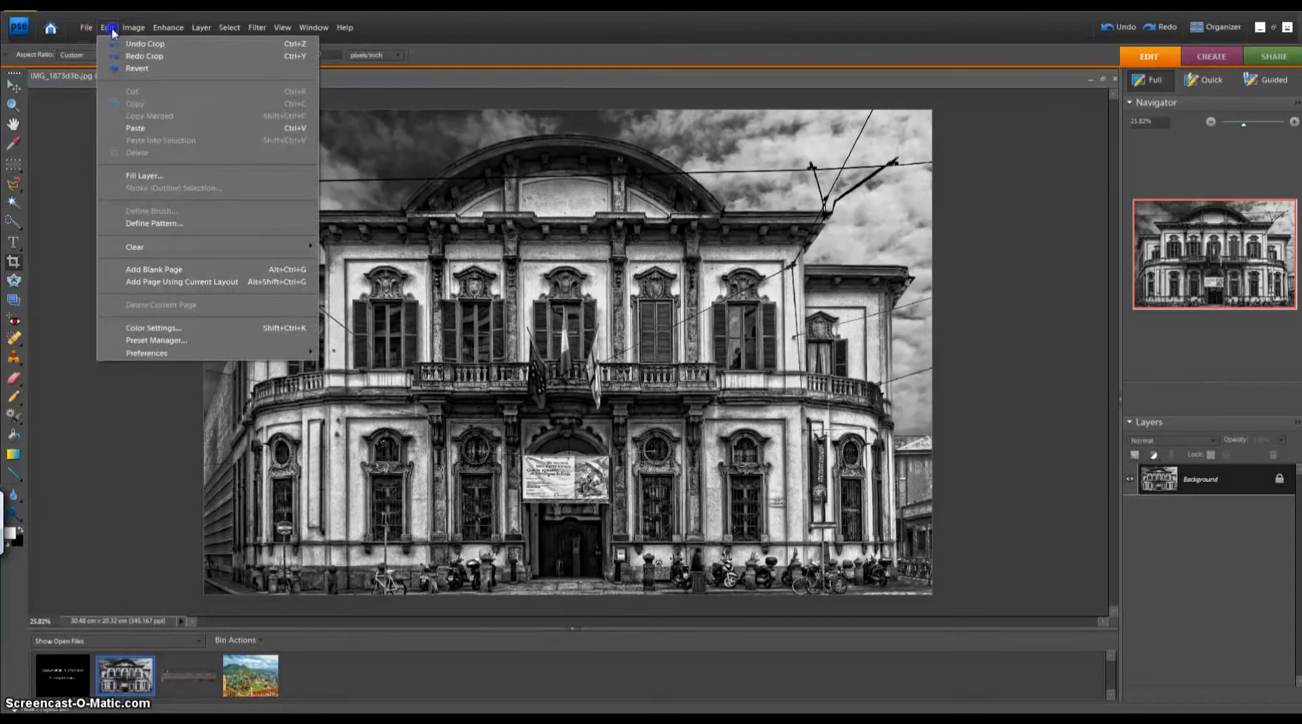
click(118, 44)
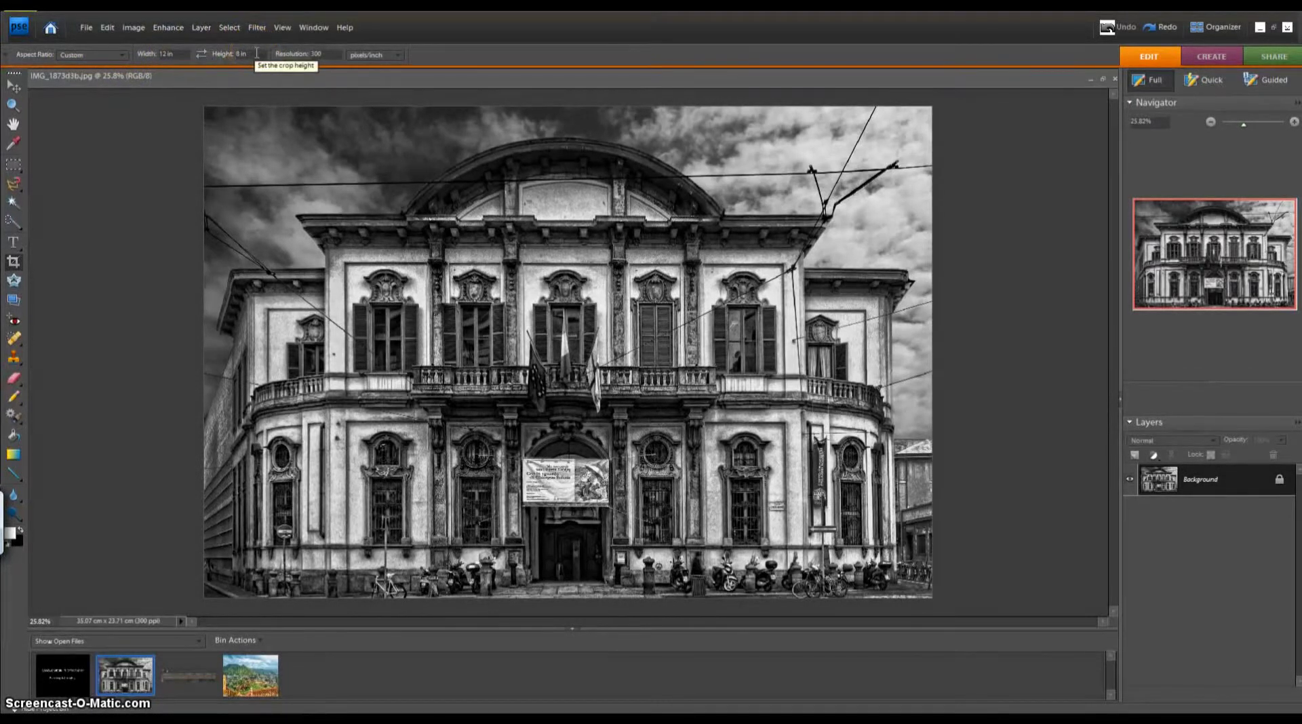
- Set the custom crop size to 21 cm wide and 10 cm high
click(158, 56)
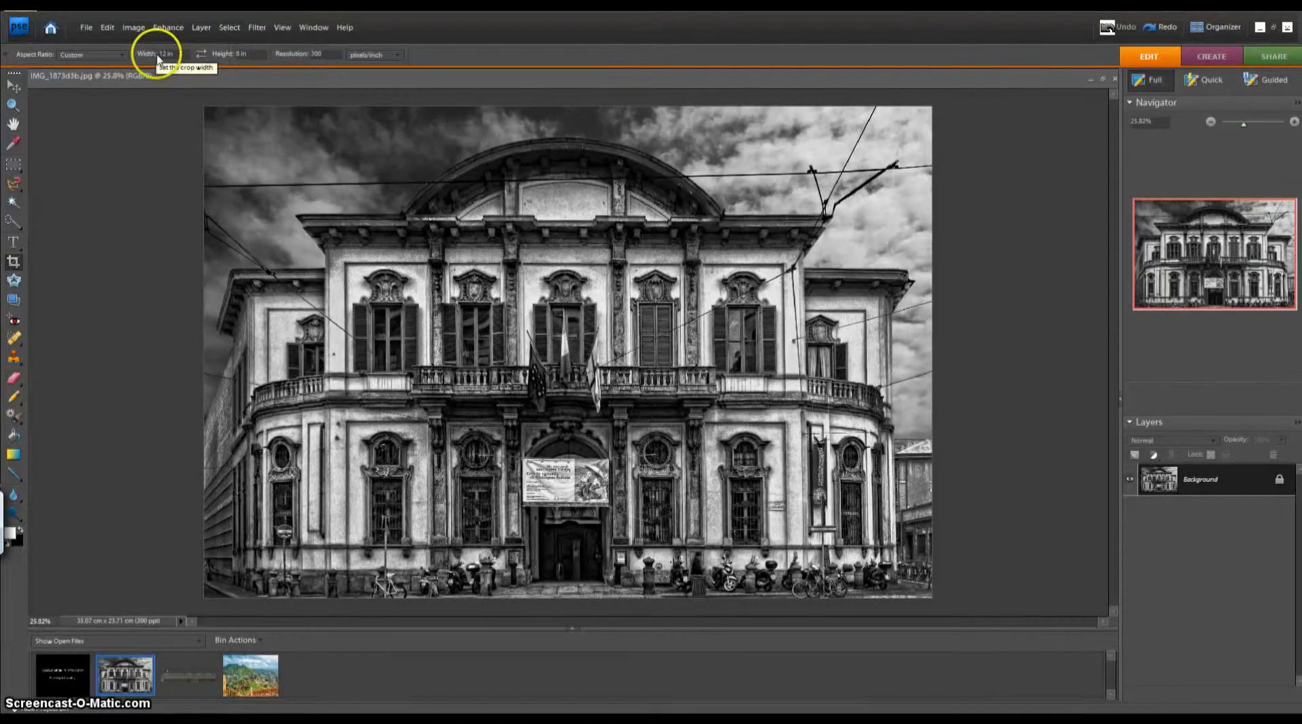
click(282, 106)
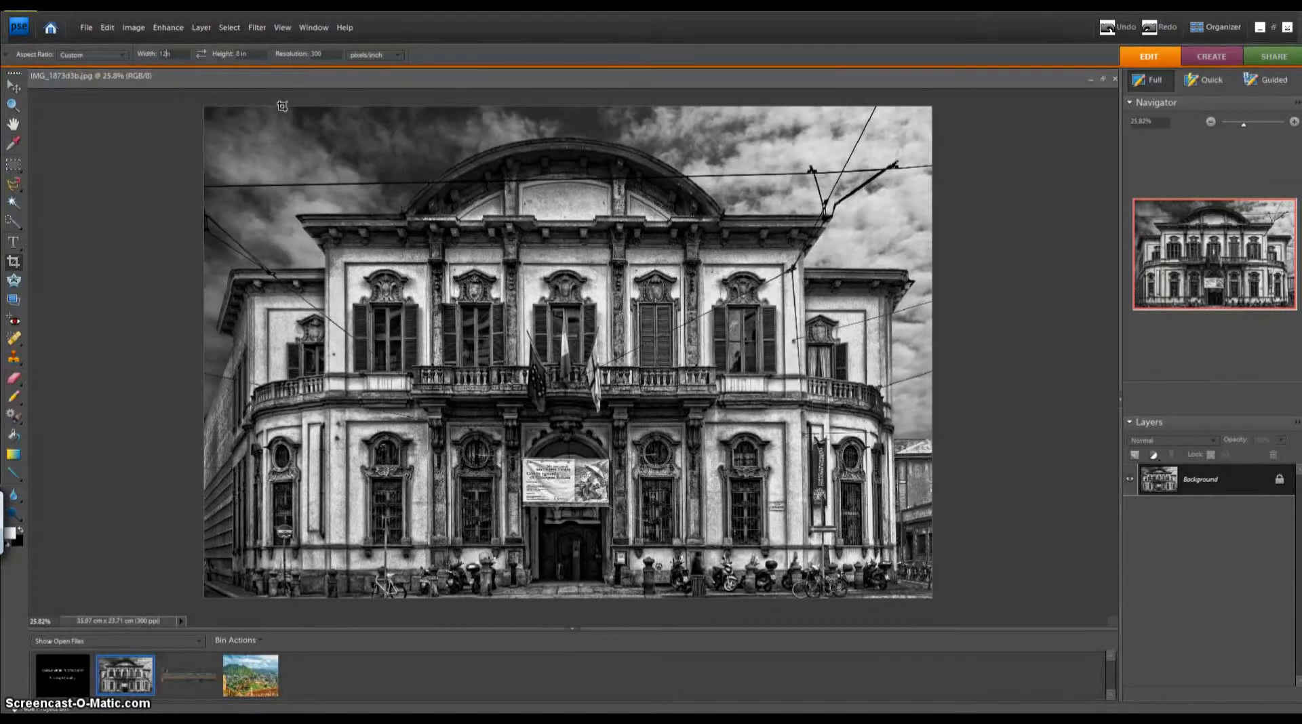
key(BackSpace)
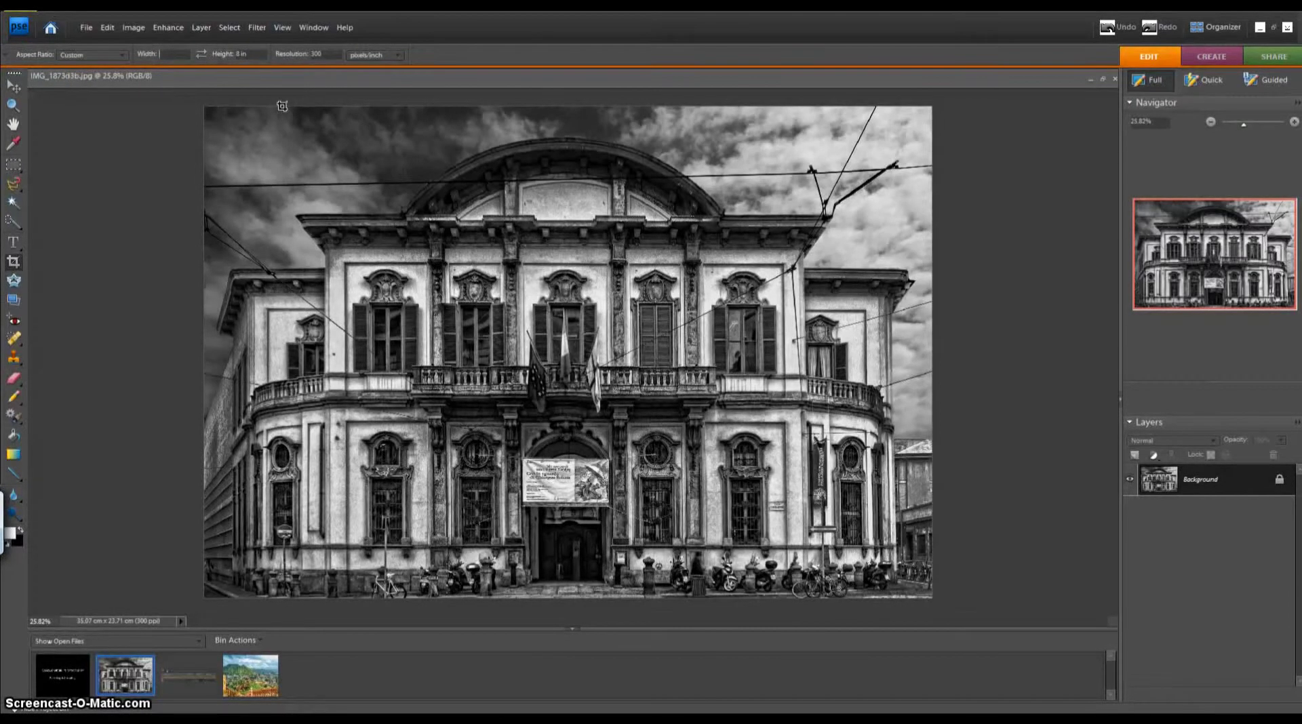
text(21)
text( i)
text(m)
key(Tab)
text(0)
- Try a 21 x 10 cm crop frame across the photo's full width, shift it over the building, and cancel the crop
drag(458, 228, 195, 100)
drag(774, 376, 823, 400)
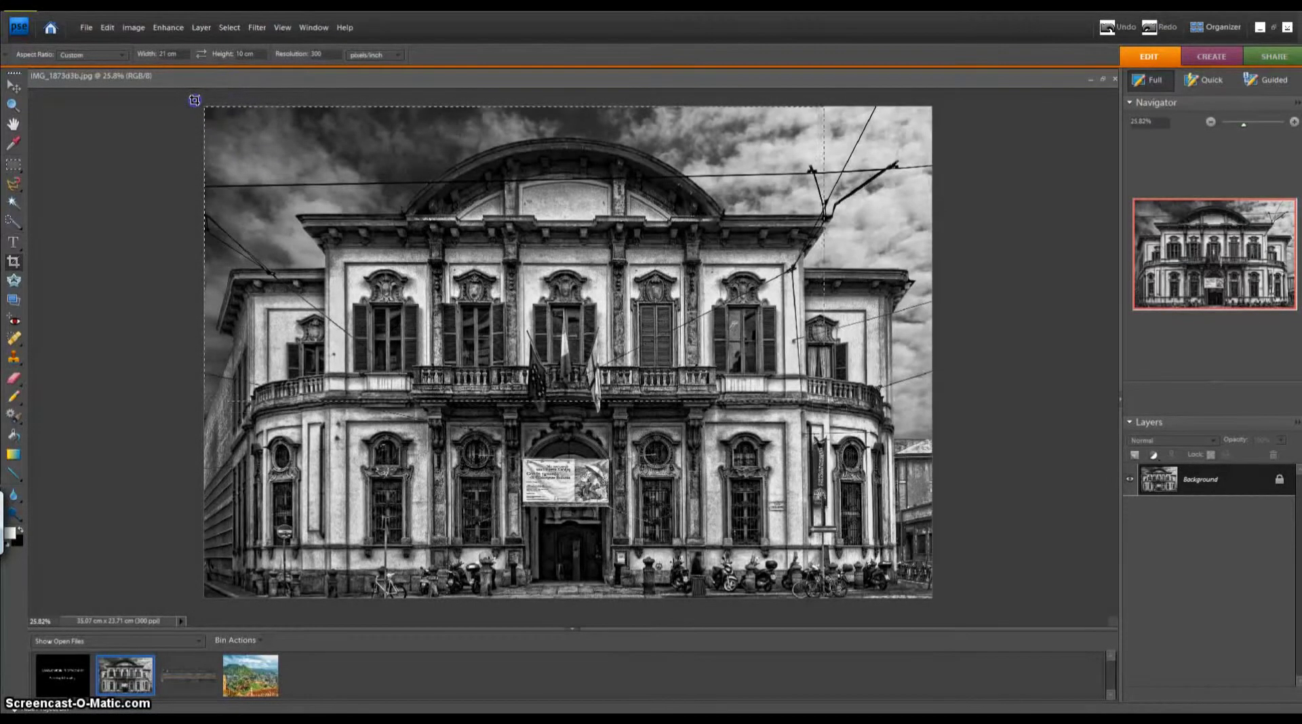
drag(212, 124, 940, 470)
click(532, 486)
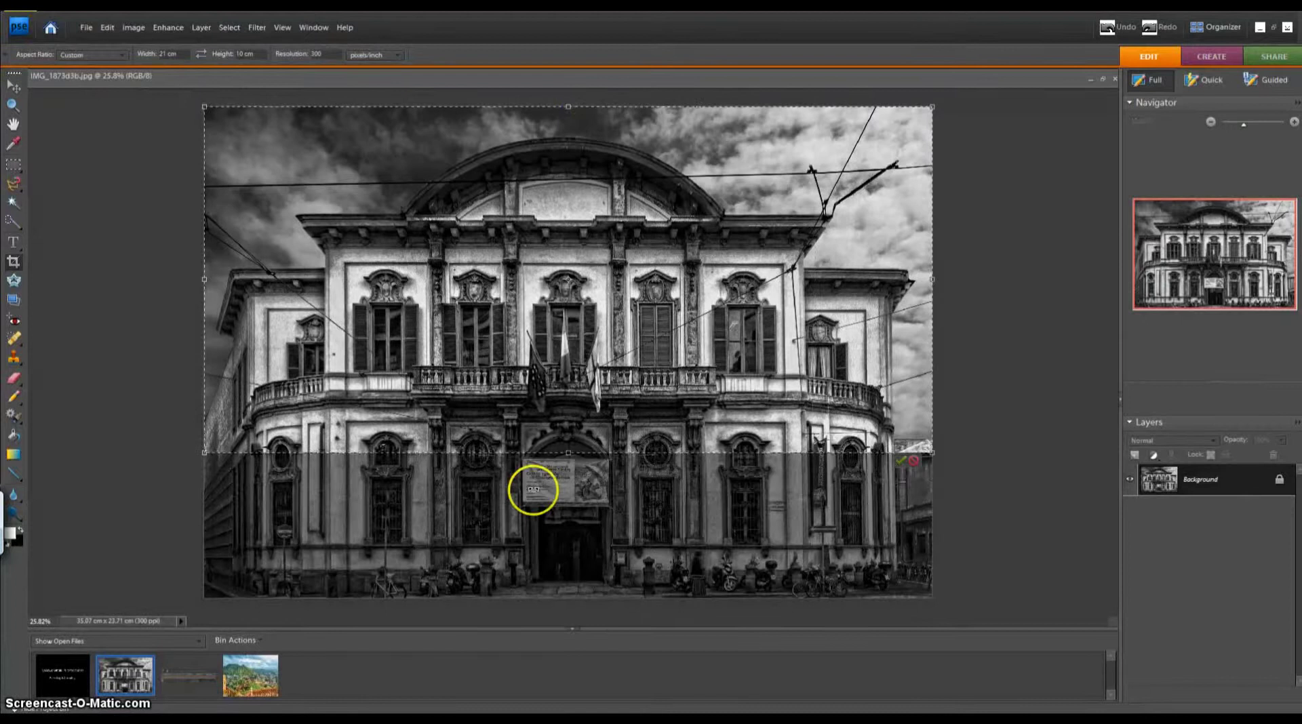
drag(555, 331, 588, 408)
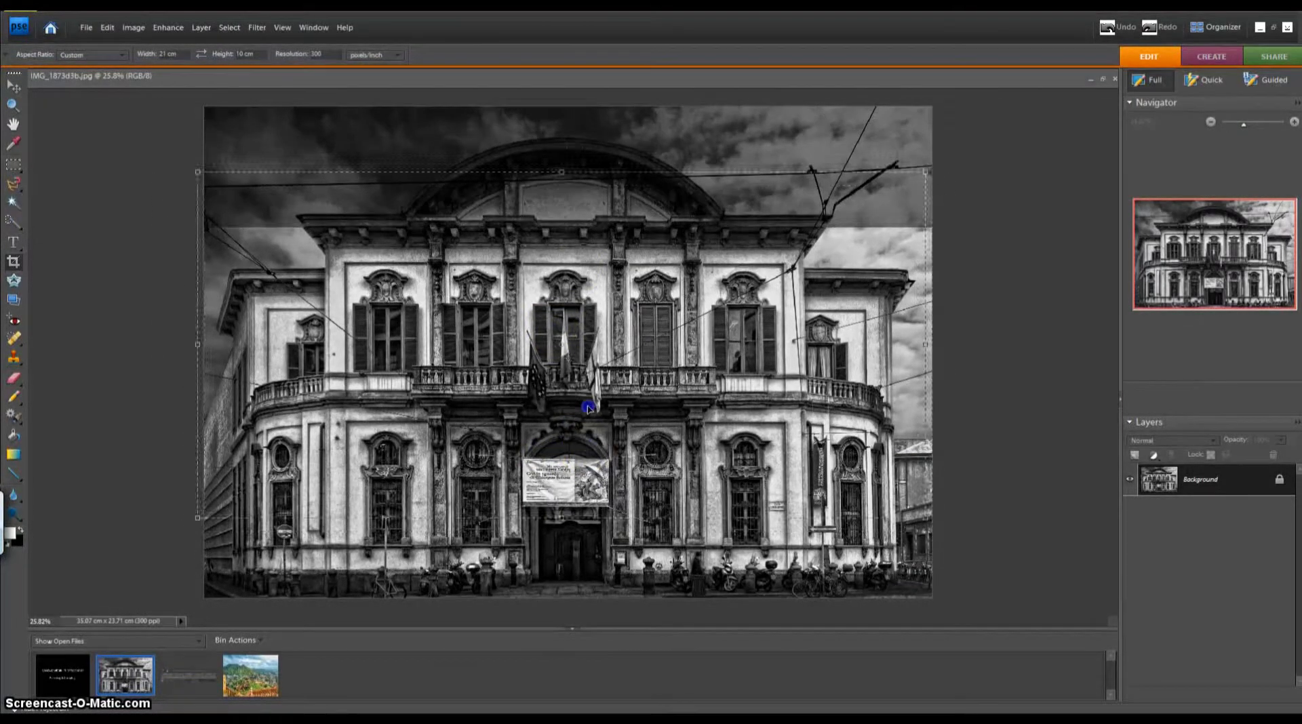
drag(574, 357, 594, 343)
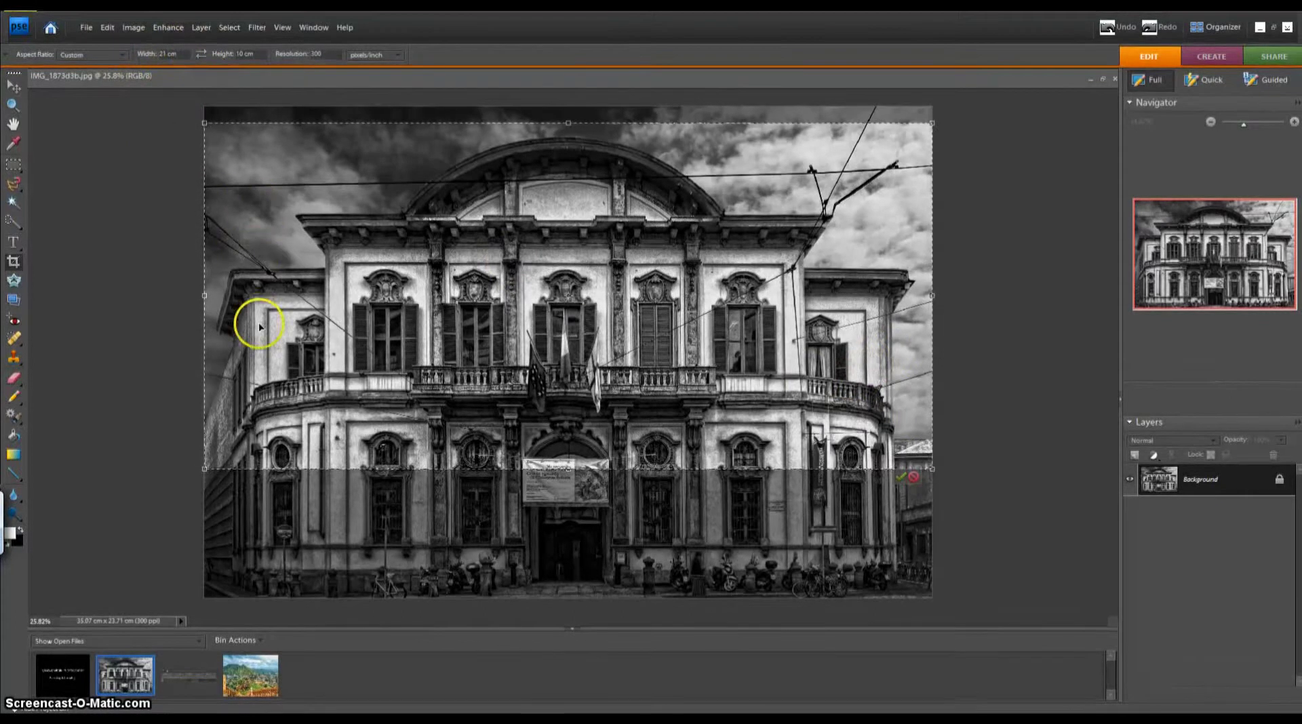
click(329, 54)
drag(375, 63, 279, 56)
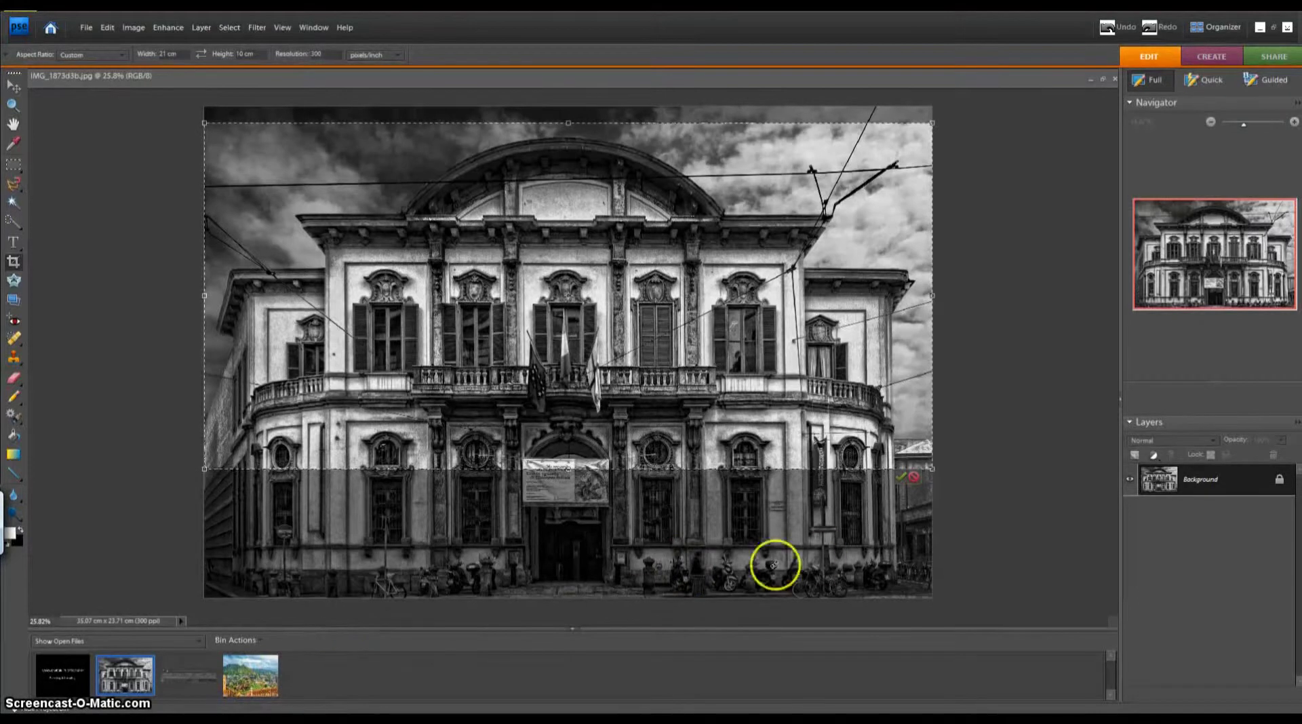
click(912, 480)
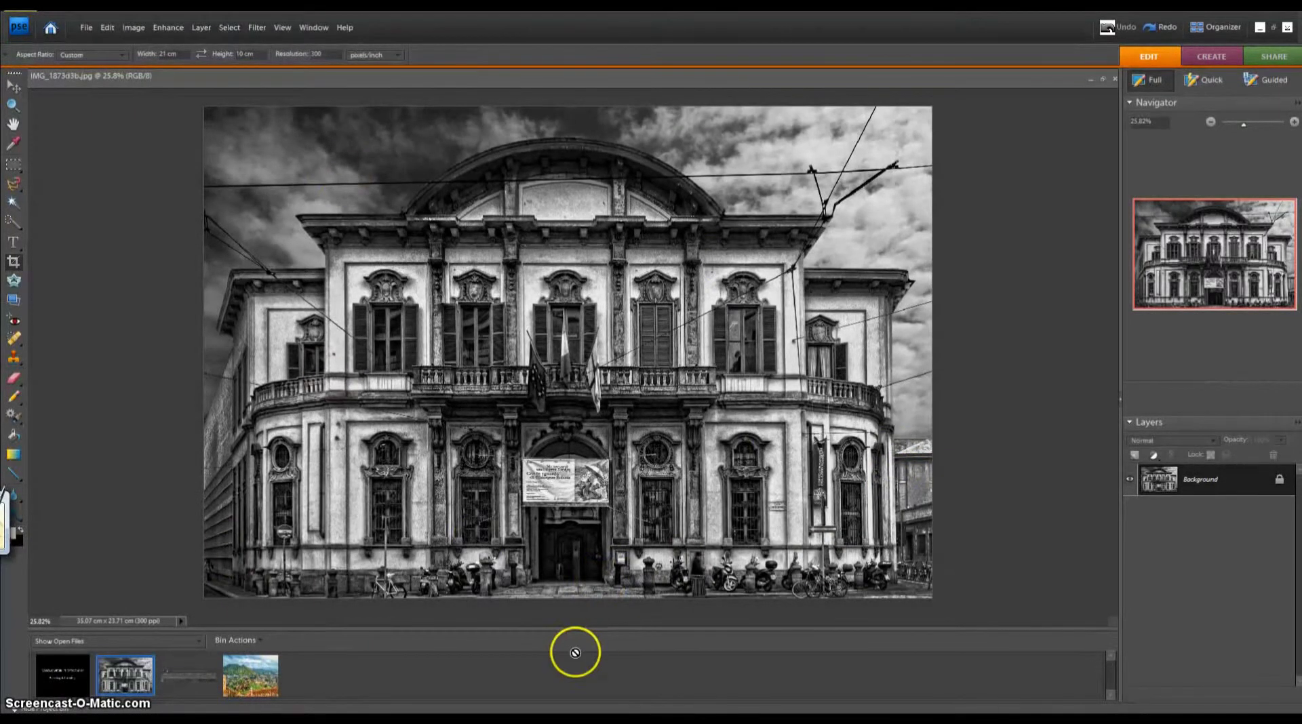
- Crop the hillside town photo with the 8 x 10 in preset at 300 pixels/inch, using a full-height frame from its upper-left corner
click(265, 672)
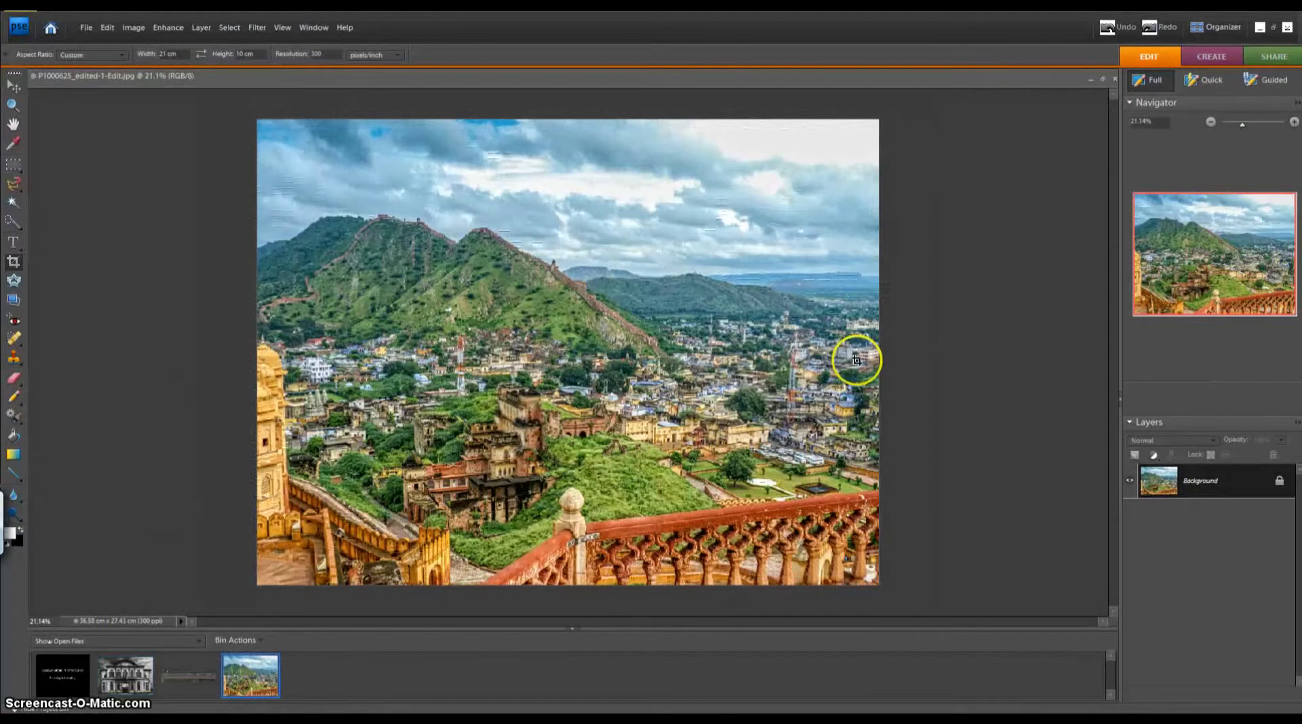
click(131, 55)
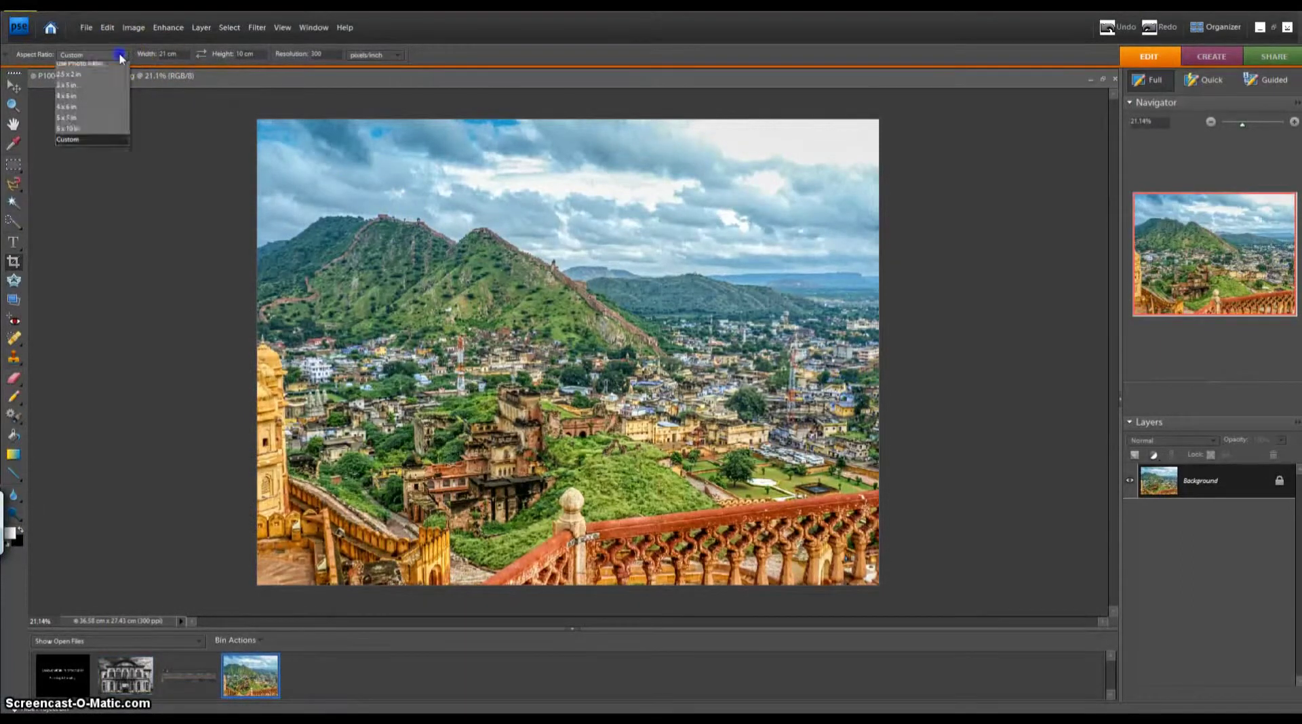
click(107, 143)
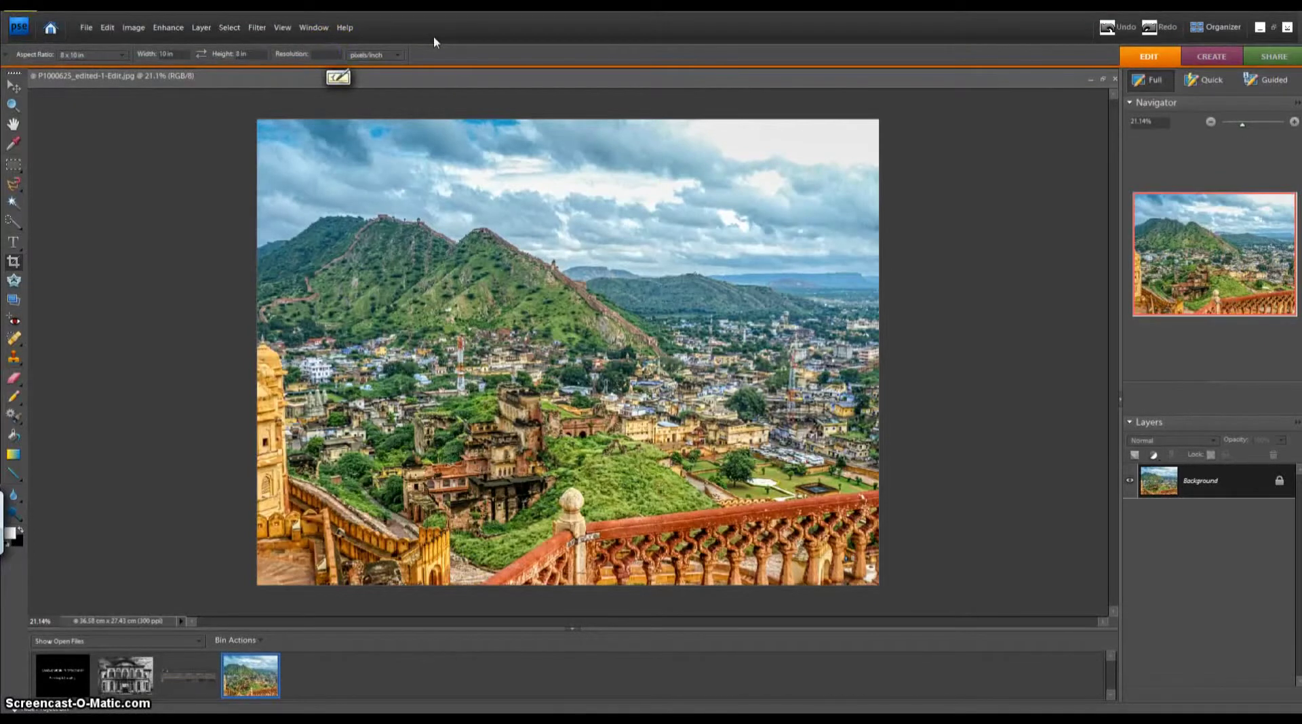
text(300)
drag(256, 108, 840, 585)
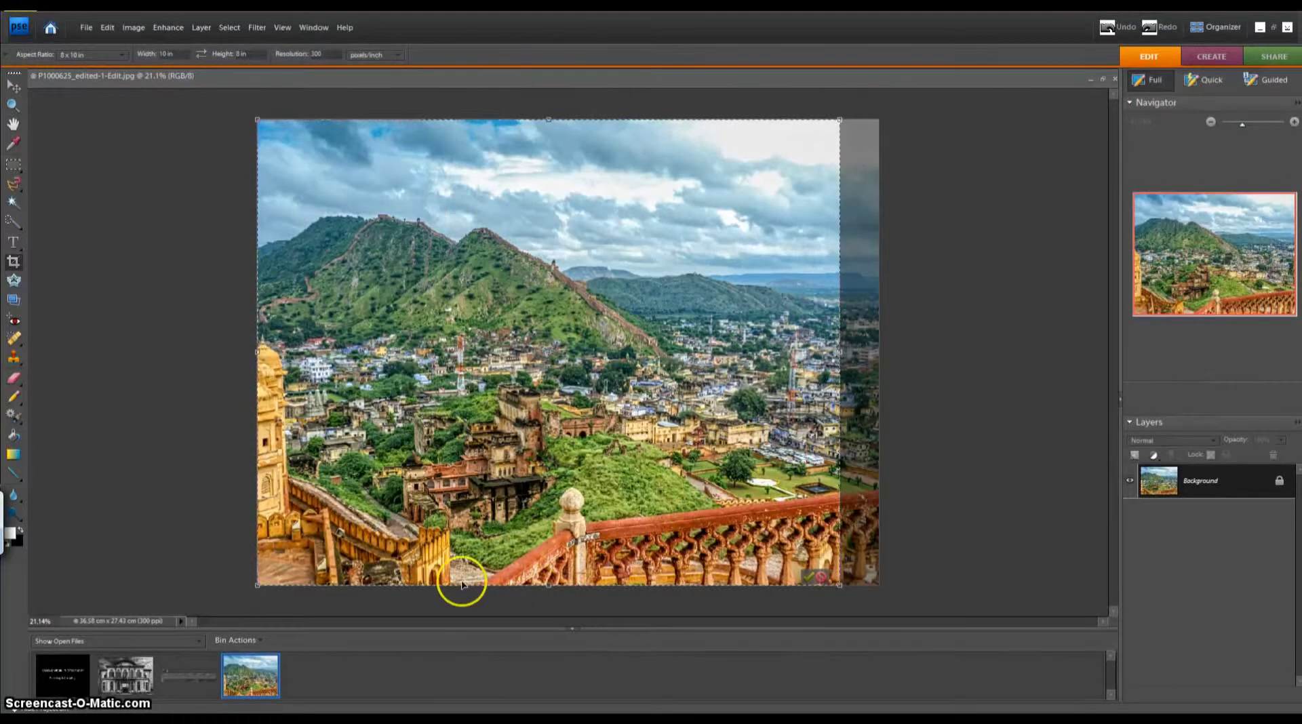
click(806, 580)
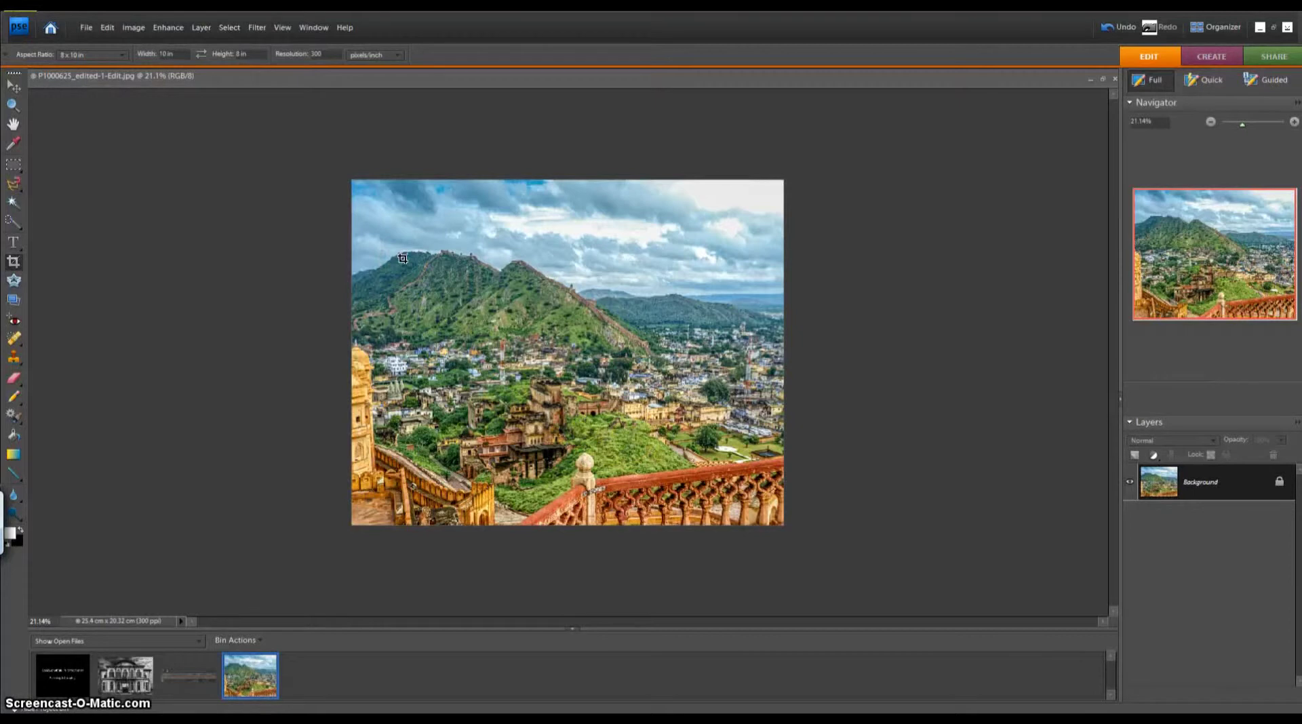
- Check the colour profile conversion options for the cropped landscape photo, in particular Apply sRGB Profile
click(368, 176)
click(315, 121)
click(135, 30)
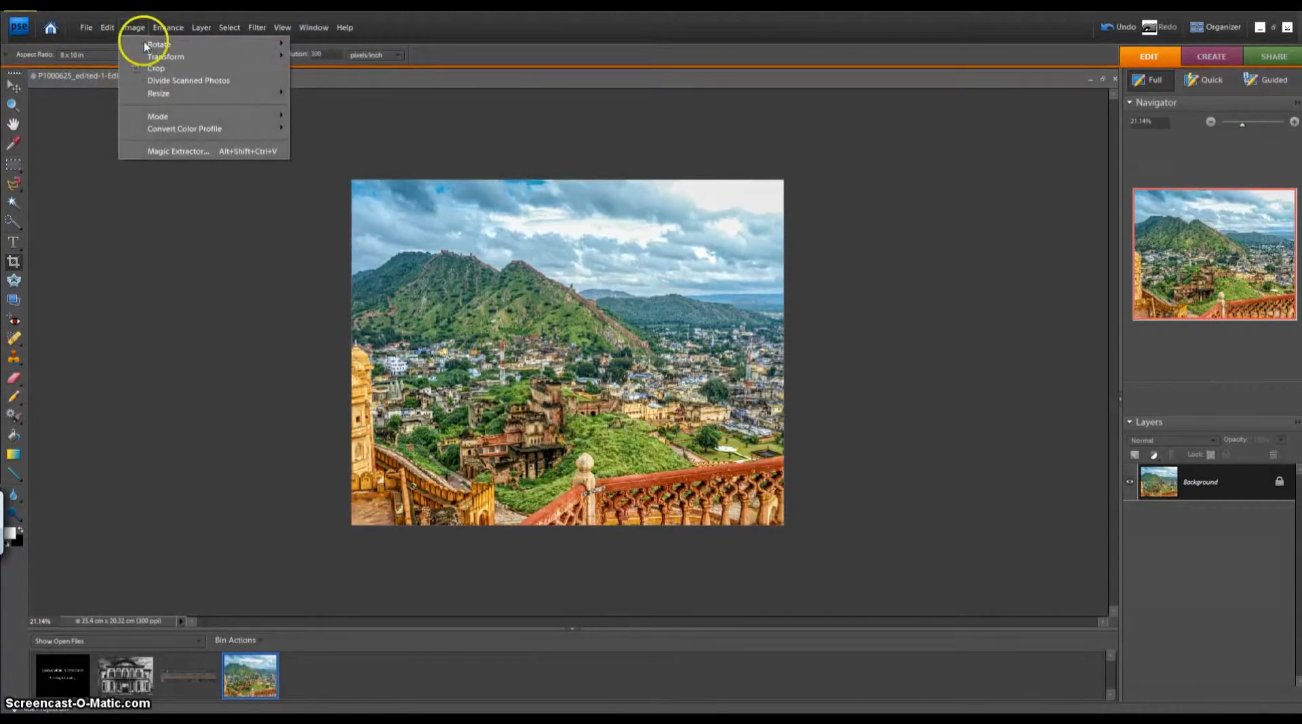
mouse_move(169, 130)
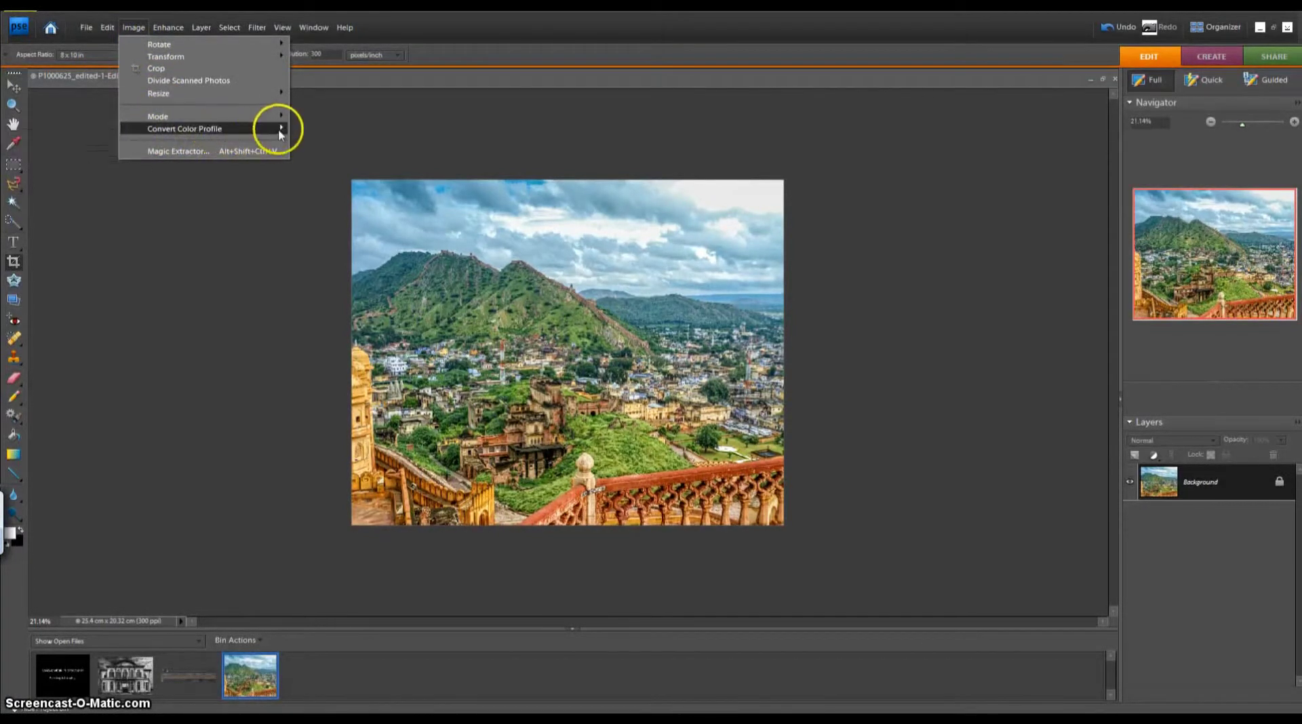
mouse_move(275, 129)
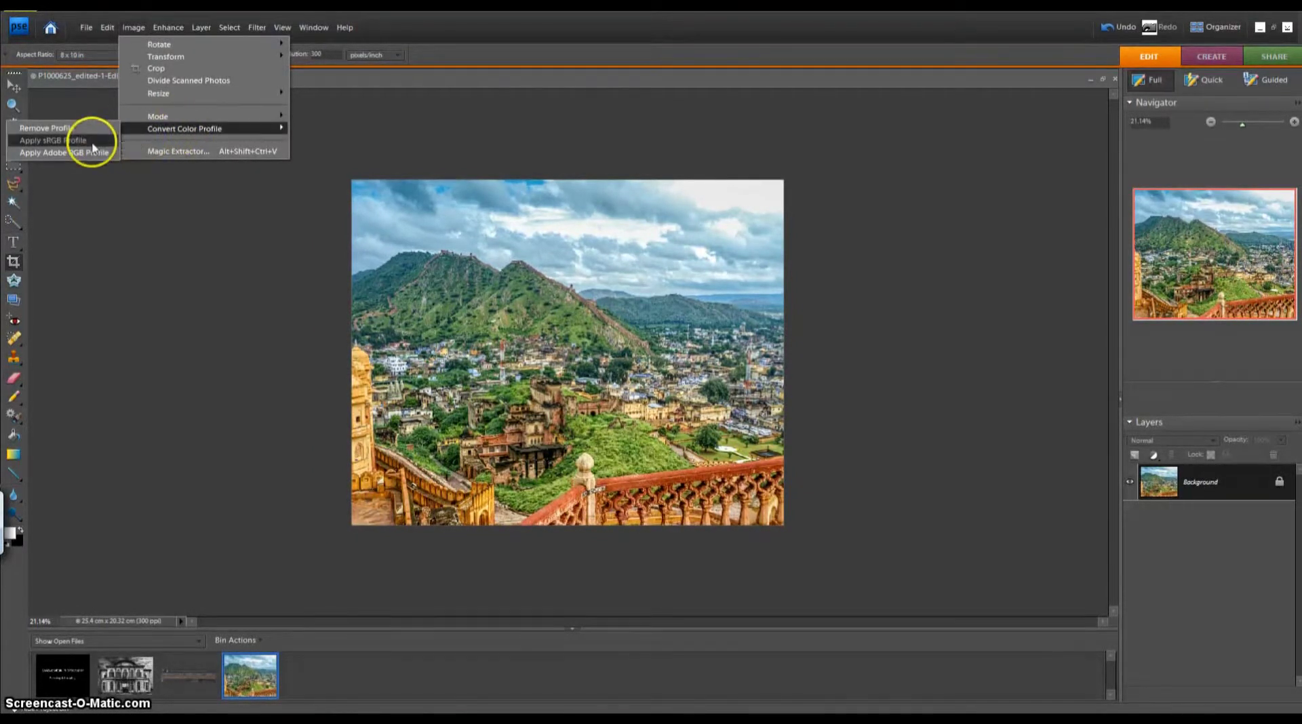
click(92, 146)
click(89, 143)
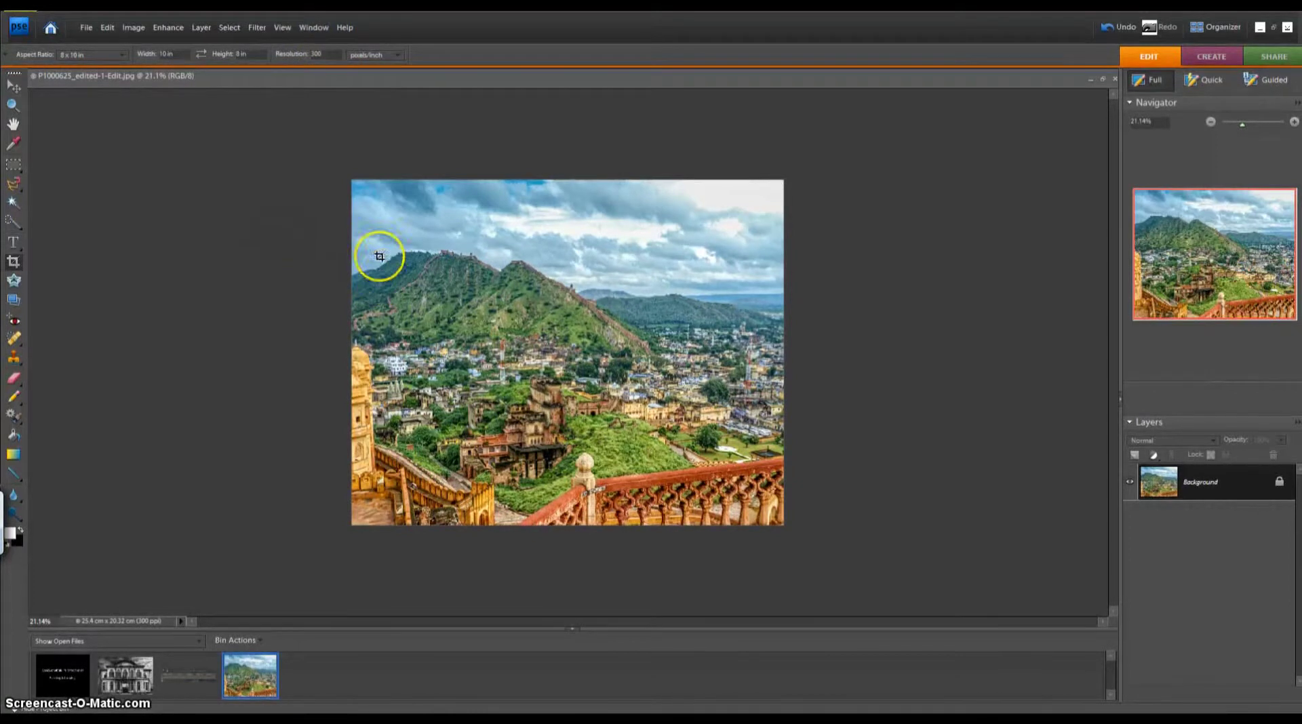
- Save the cropped landscape photo as a new JPEG named "India 8x10" on the Desktop
click(86, 28)
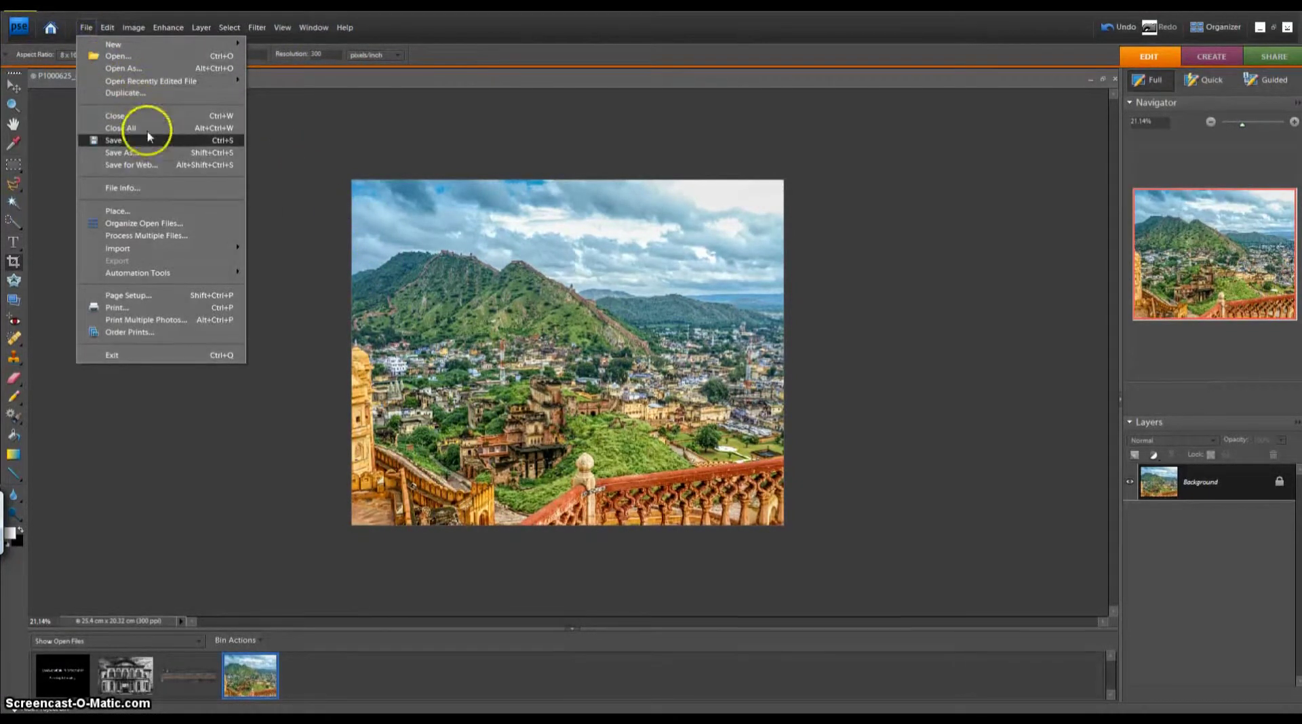
click(157, 154)
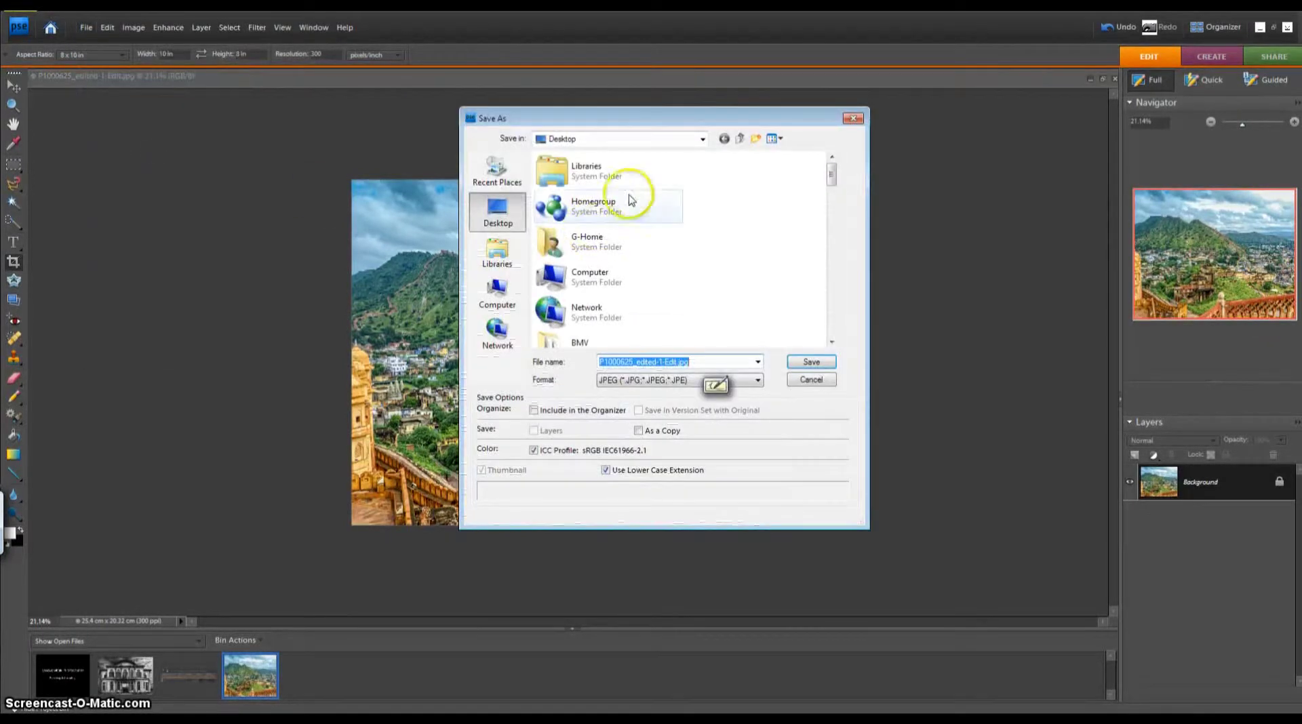
click(708, 363)
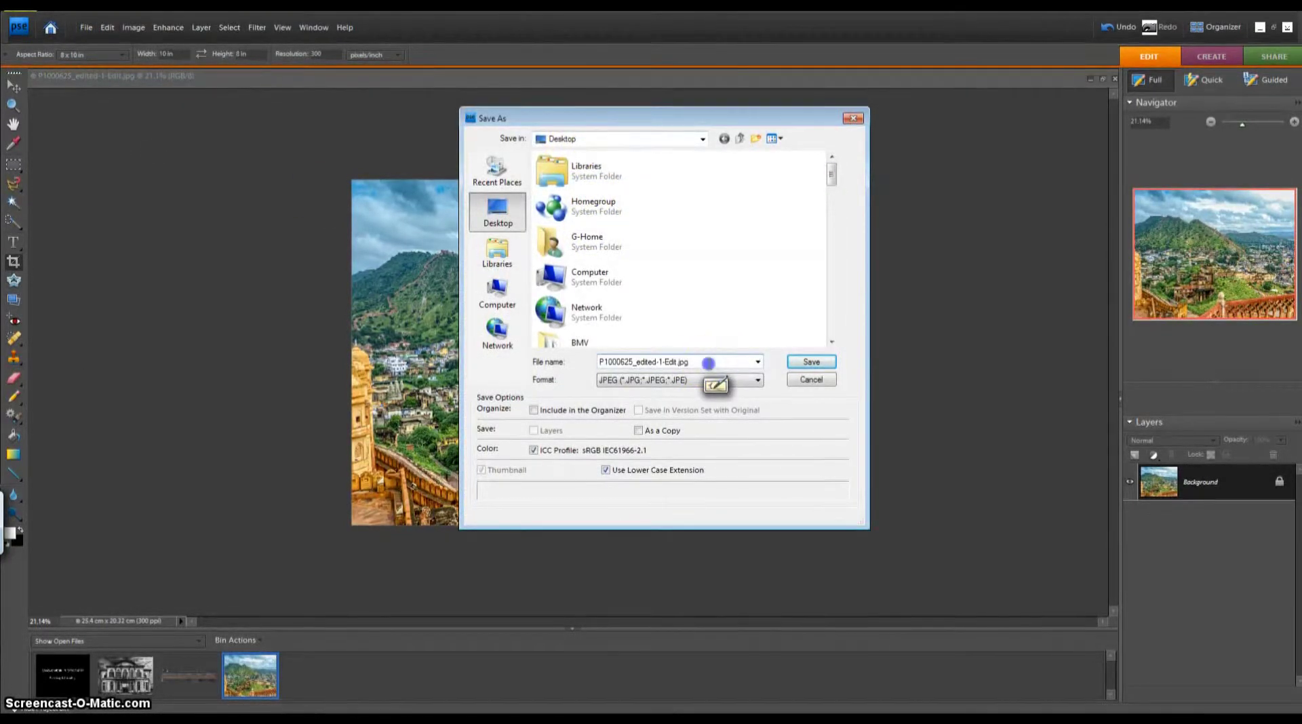
double_click(710, 363)
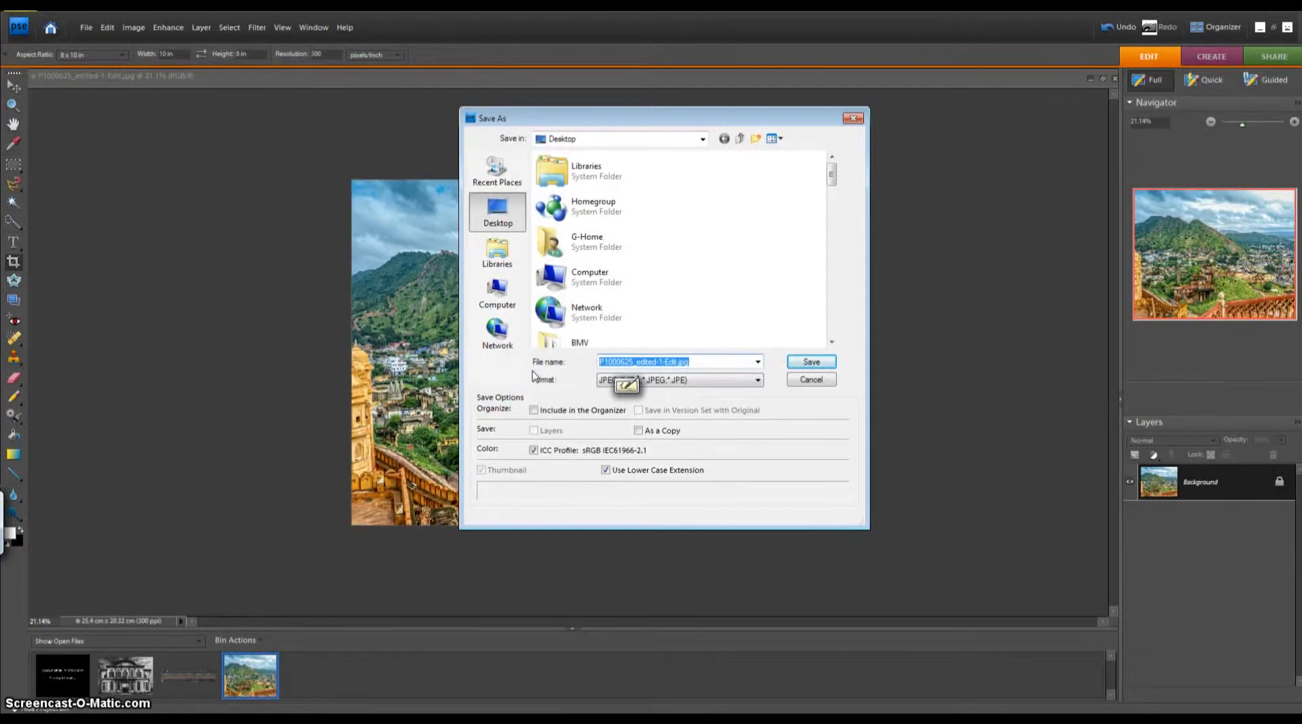
text(India)
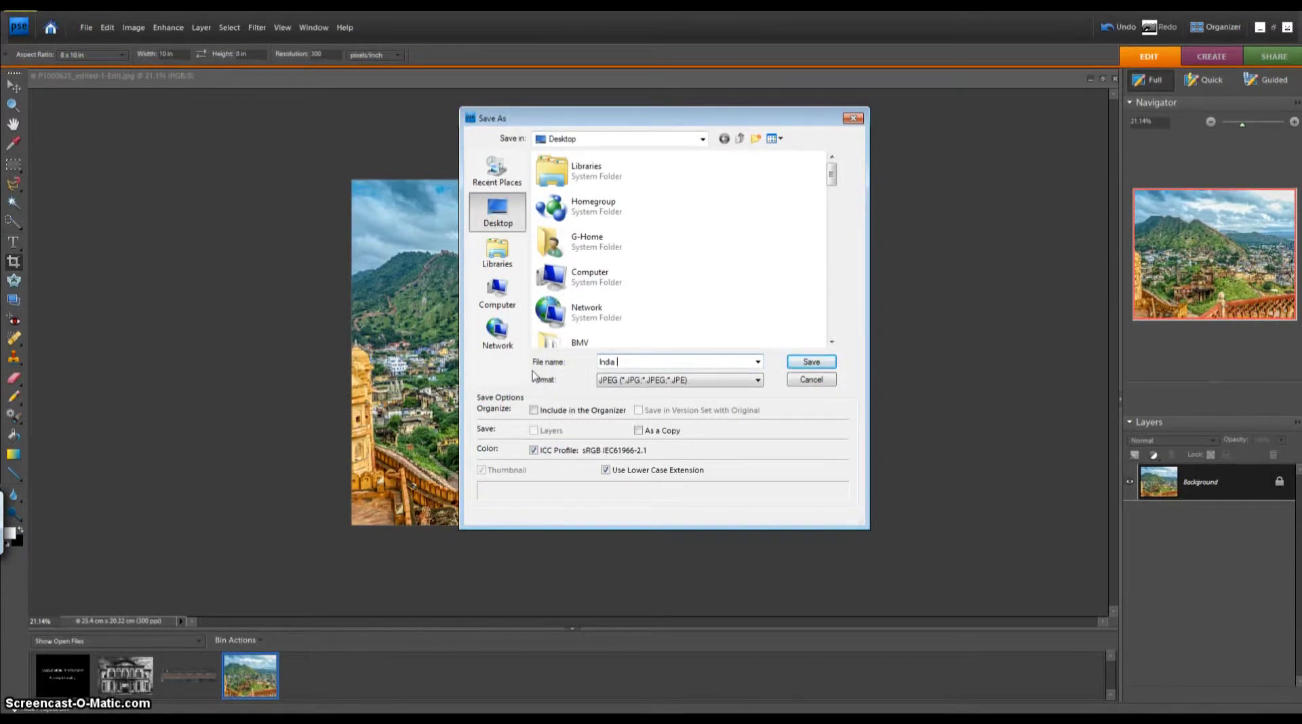
text(8x10)
click(806, 367)
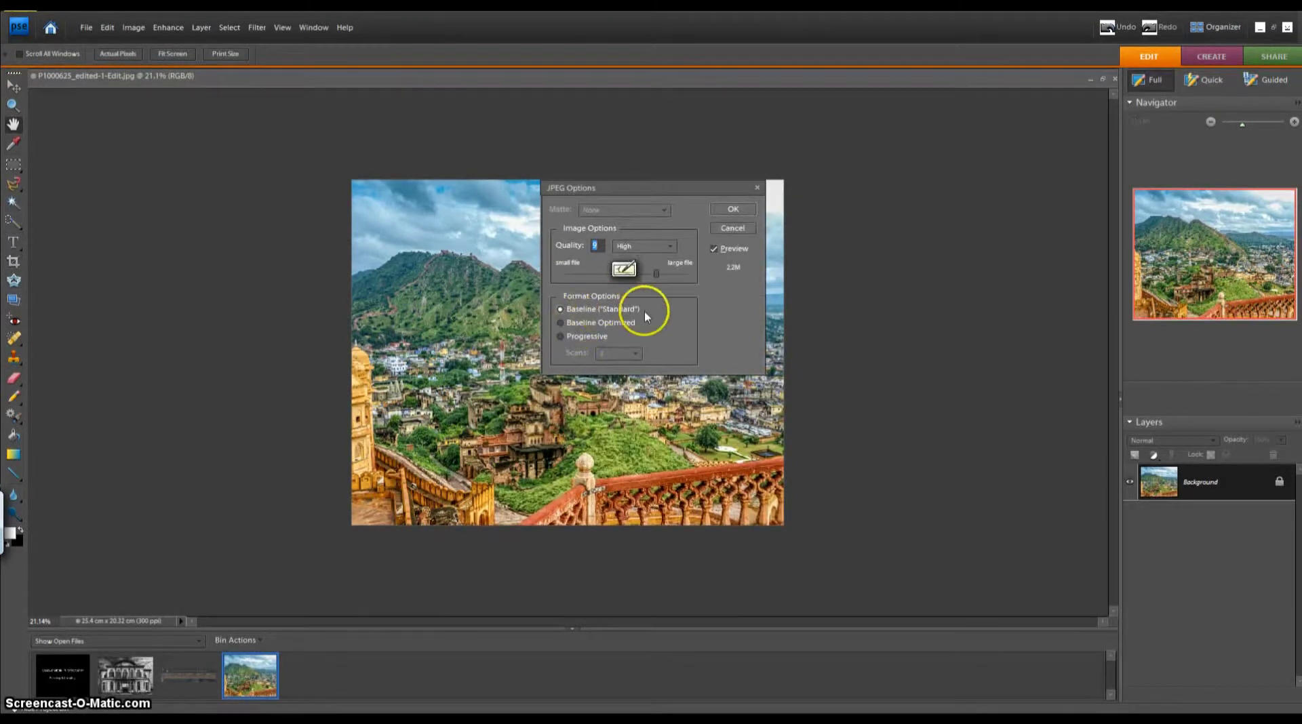
- Set the JPEG quality to 12 (Maximum) with the Baseline ("Standard") format and complete the save
click(655, 273)
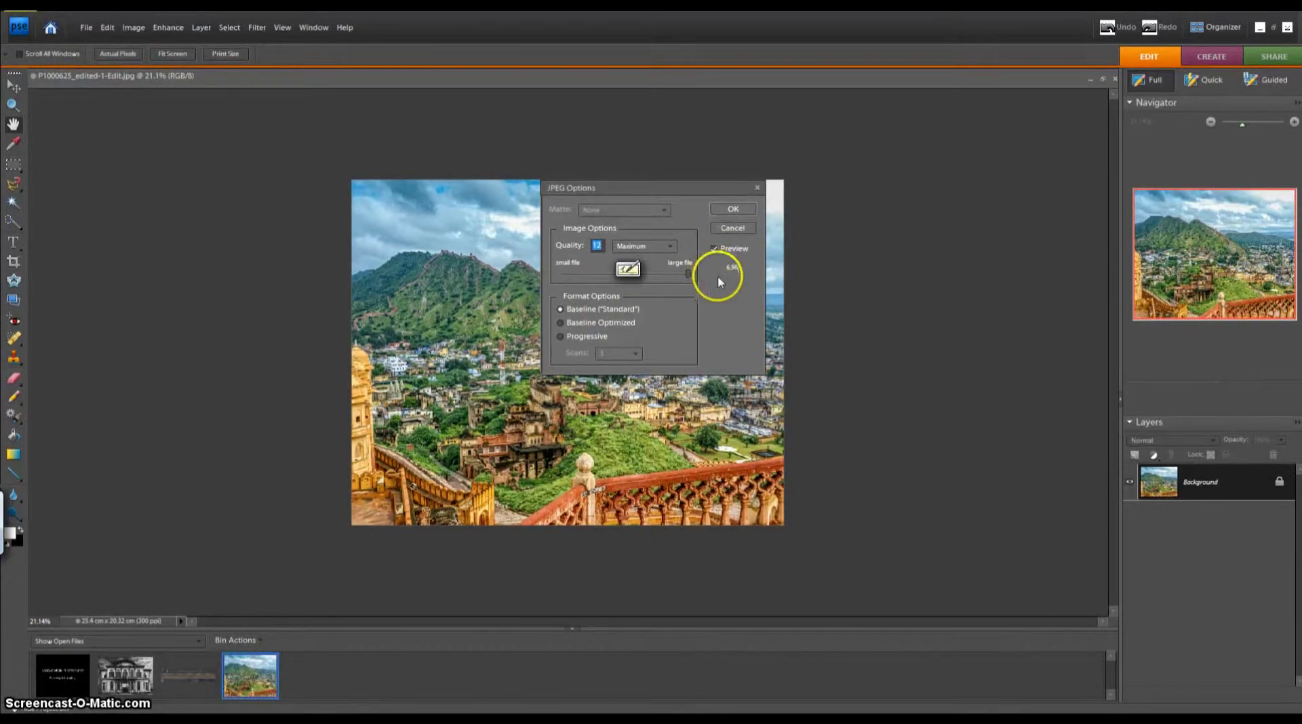
click(735, 211)
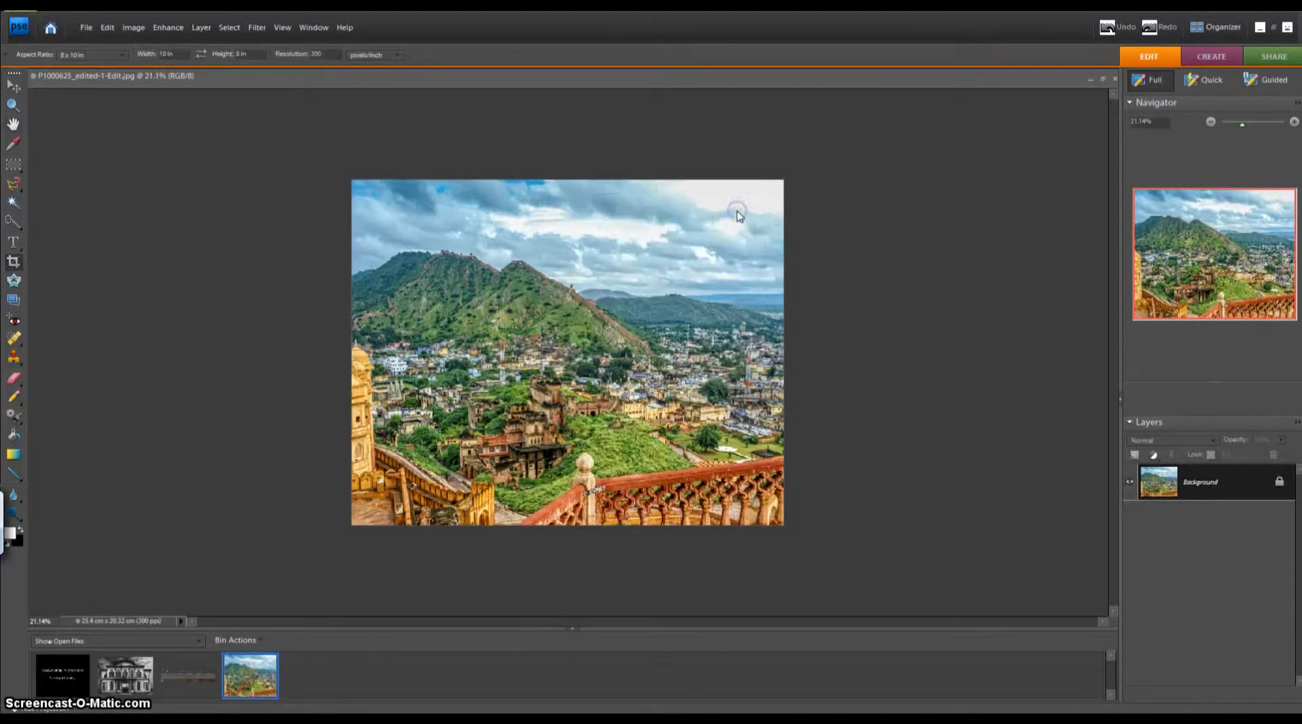
click(740, 214)
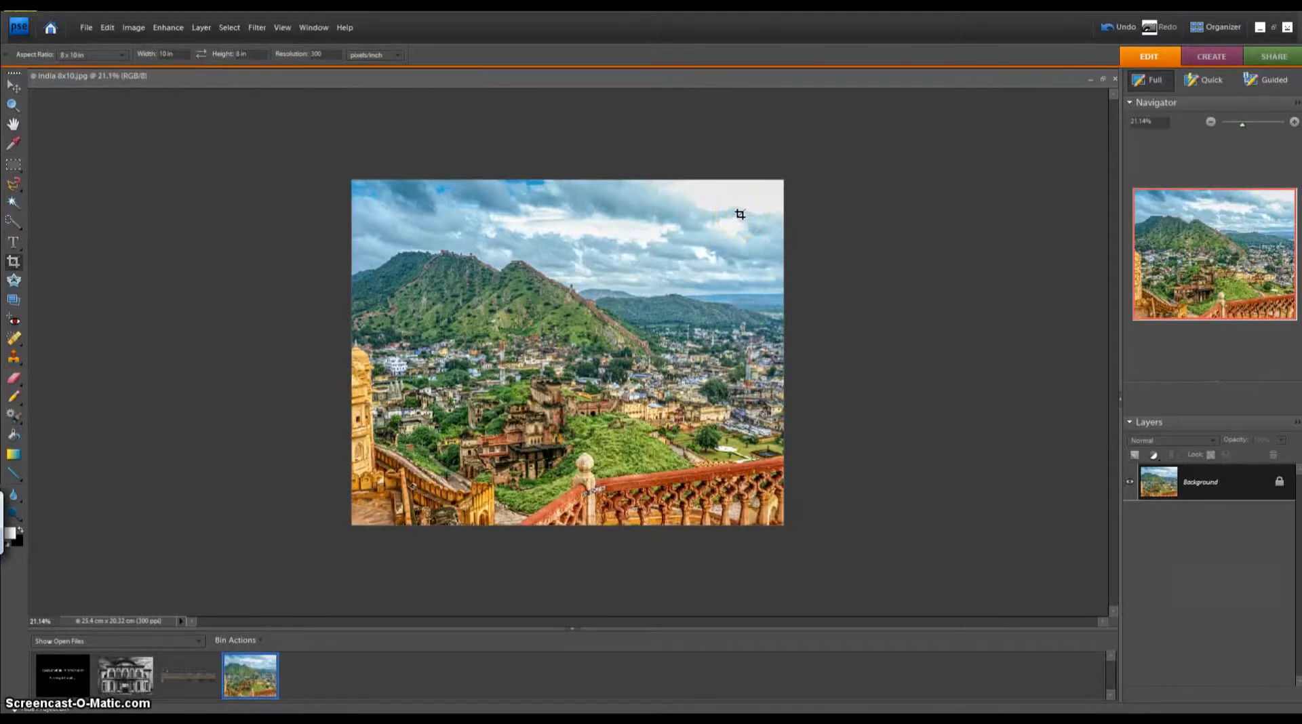